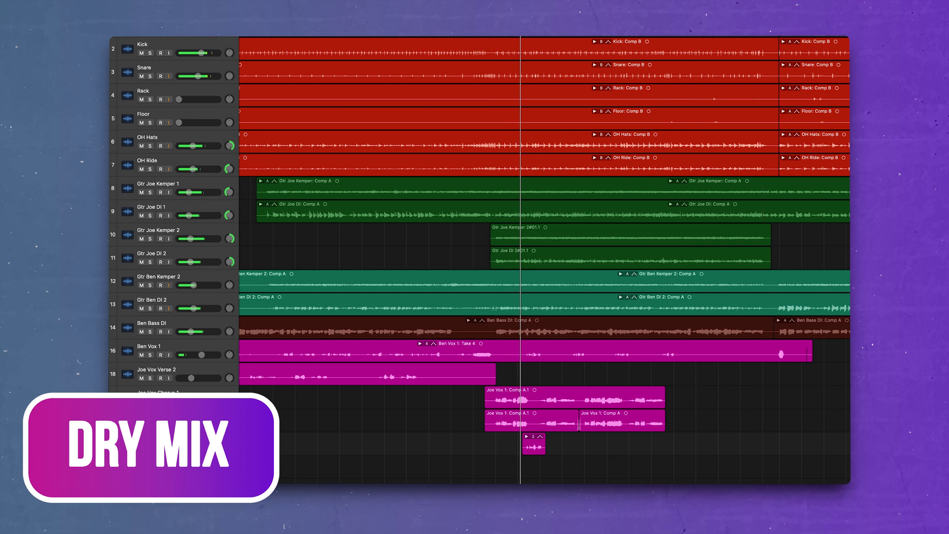
{"action": "scroll", "coordinate": [544, 260], "scroll_direction": "down", "scroll_amount": 1}
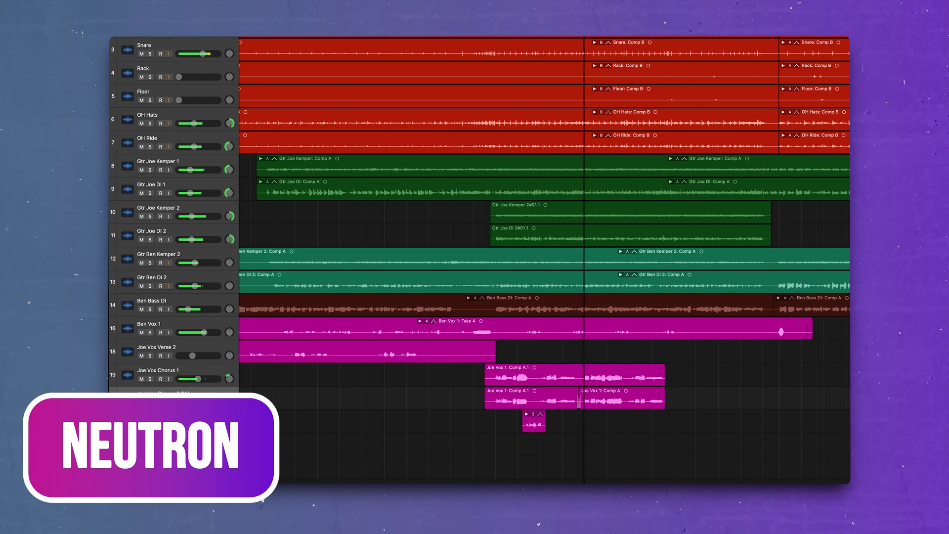
{"action": "scroll", "coordinate": [544, 259], "scroll_direction": "down", "scroll_amount": 1}
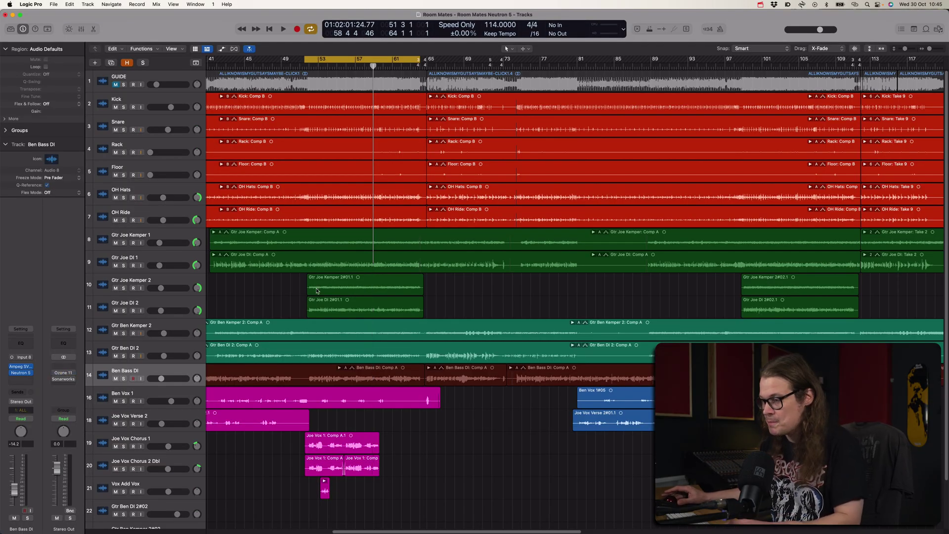
Step: Show the mixer and highlight the channels from Kick through Vox Add Vox, finishing with only Vox Add Vox selected
{"action": "key", "text": "x"}
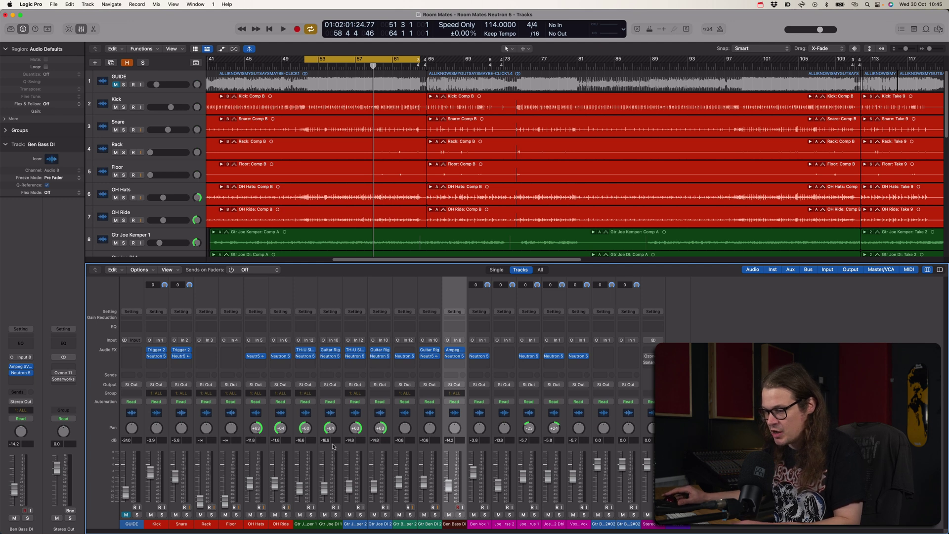
{"action": "left_click", "coordinate": [164, 523]}
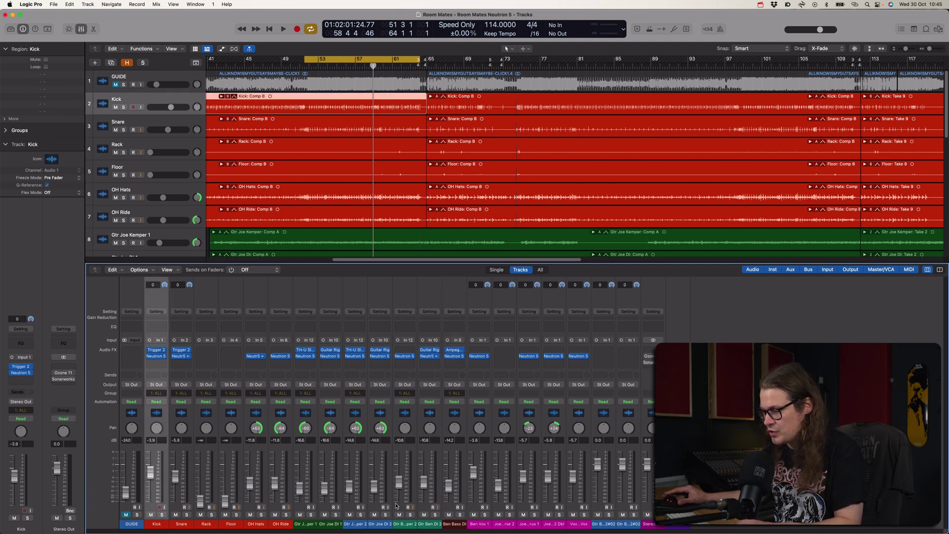
{"action": "left_click", "coordinate": [588, 524], "text": "shift"}
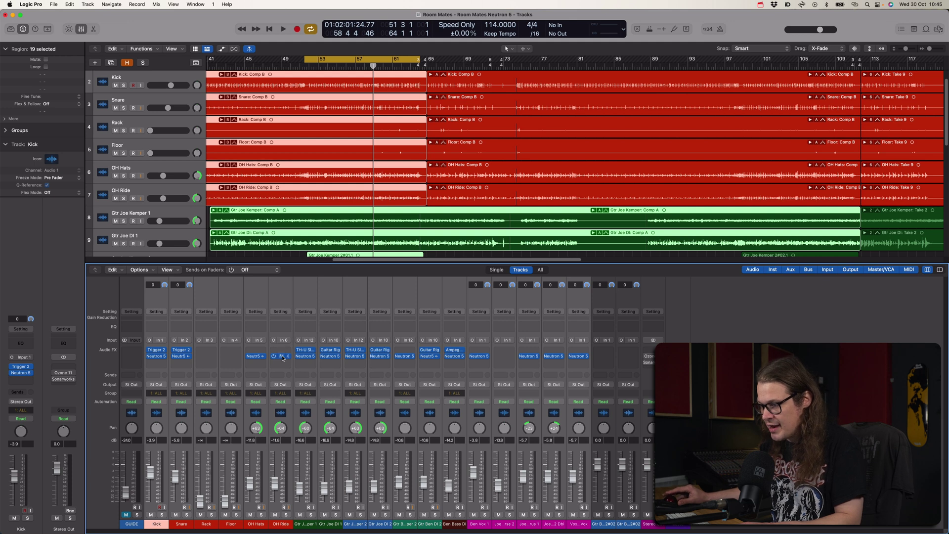
{"action": "left_click", "coordinate": [578, 523]}
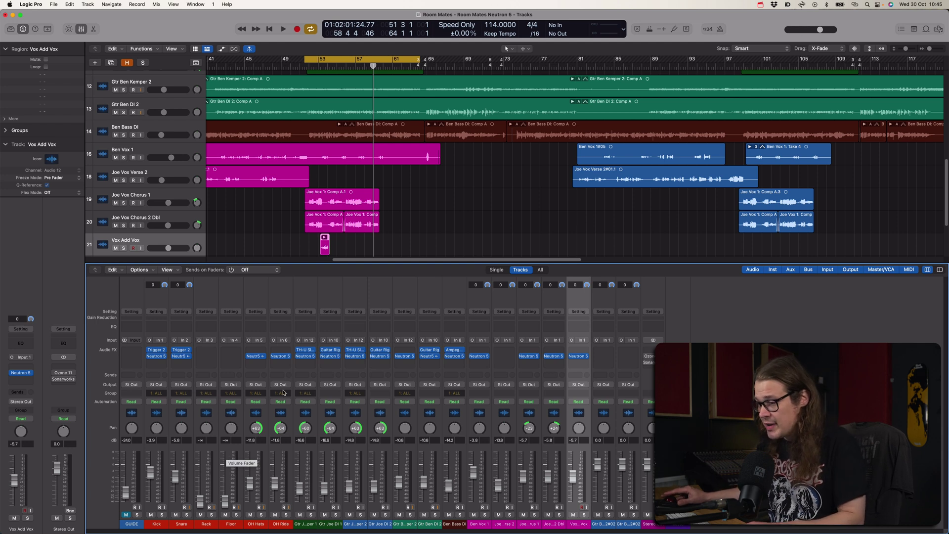
Step: Open the Neutron 5 plug-in on the Snare channel and solo that channel
{"action": "left_click", "coordinate": [182, 356]}
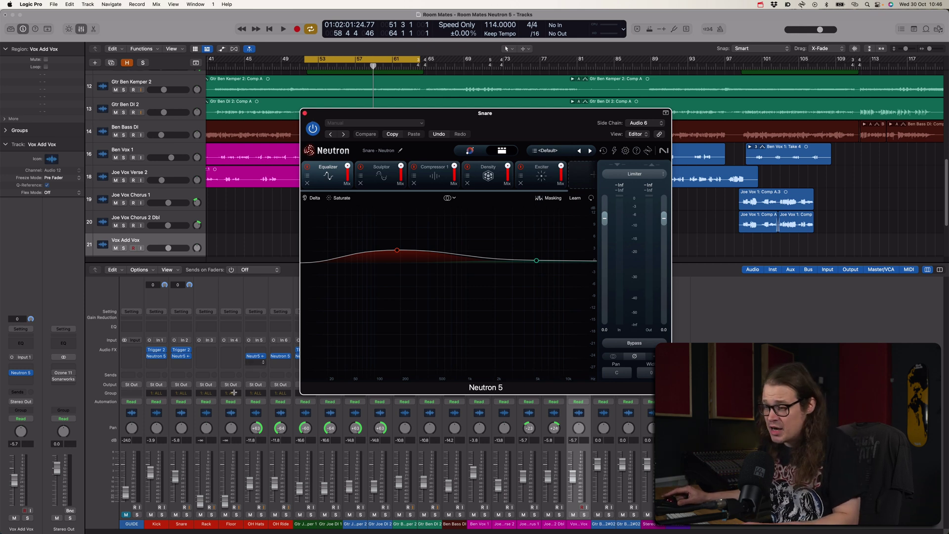
{"action": "left_click", "coordinate": [187, 515]}
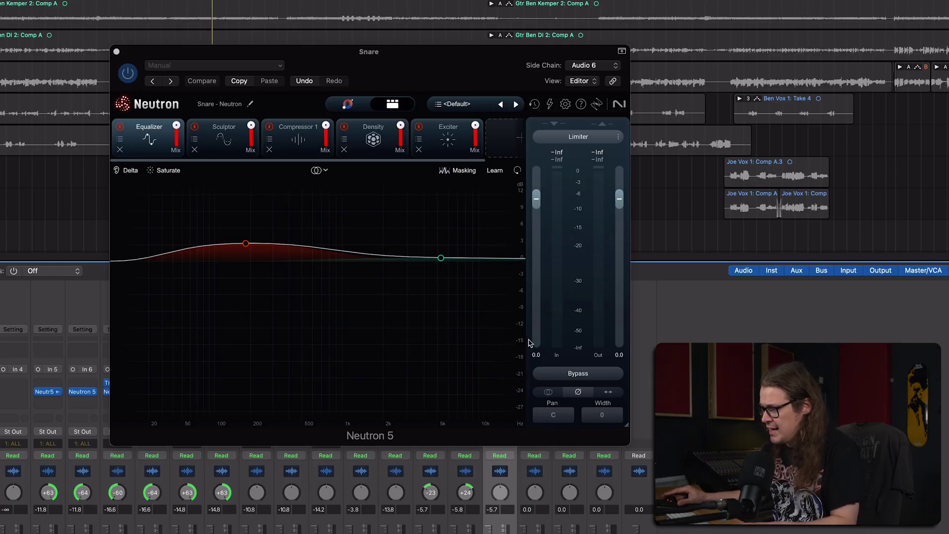
Step: Play the snare with Neutron 5 globally bypassed, and switch the processing back in to compare the sound
{"action": "left_click", "coordinate": [571, 374]}
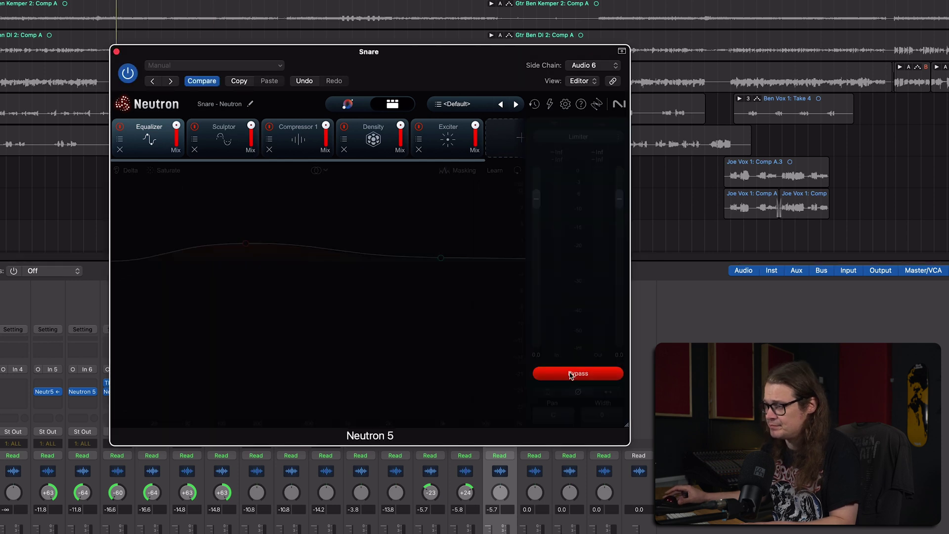
{"action": "key", "text": "space"}
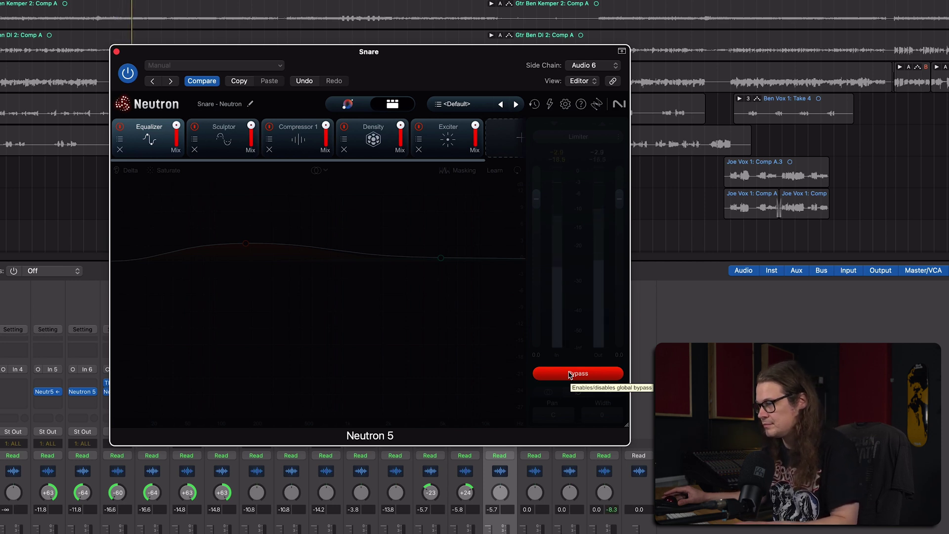
{"action": "left_click", "coordinate": [570, 374]}
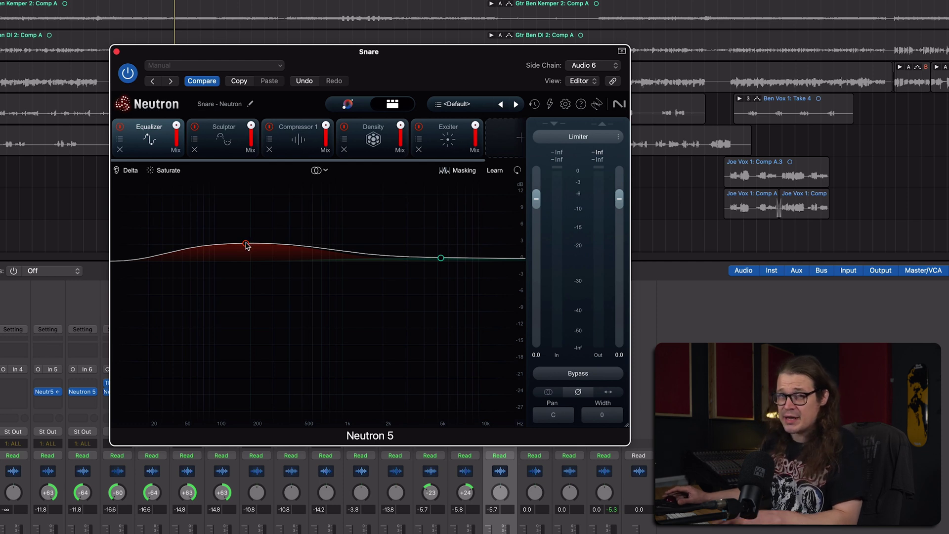
Step: Examine the Sculptor, Compressor 1, Density and Exciter module settings on the snare
{"action": "left_click", "coordinate": [229, 151]}
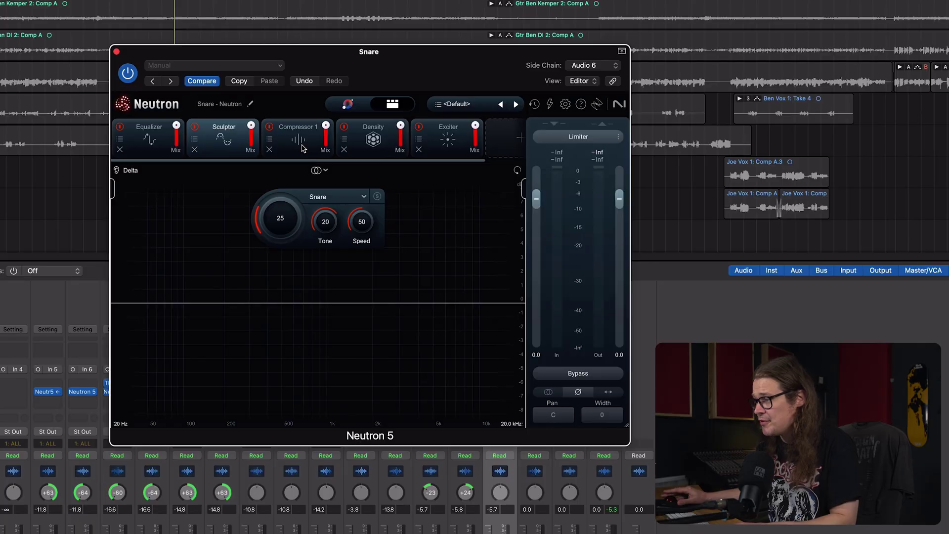
{"action": "left_click", "coordinate": [302, 145]}
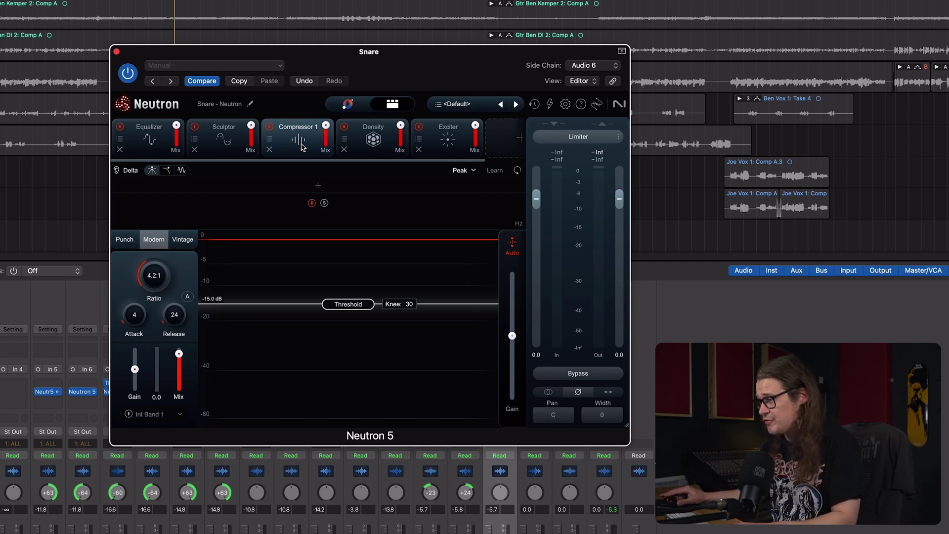
{"action": "left_click", "coordinate": [373, 141]}
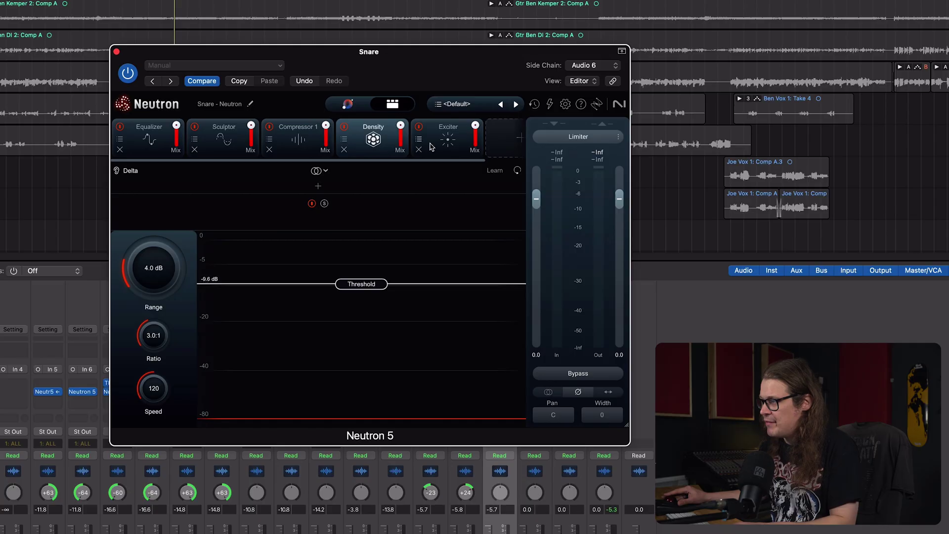
{"action": "left_click", "coordinate": [443, 143]}
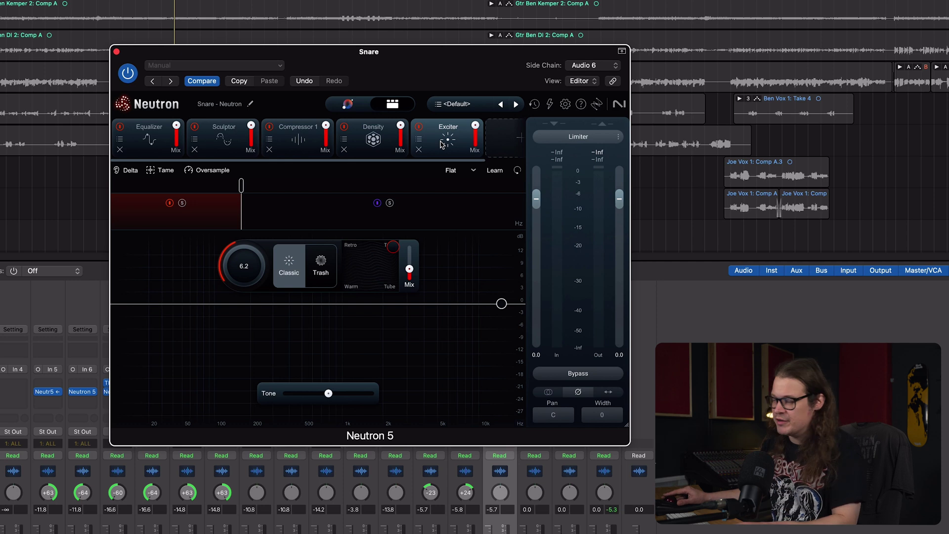
Step: Disable all five Neutron modules, from Equalizer to Exciter, and play the unprocessed snare
{"action": "left_click", "coordinate": [420, 127]}
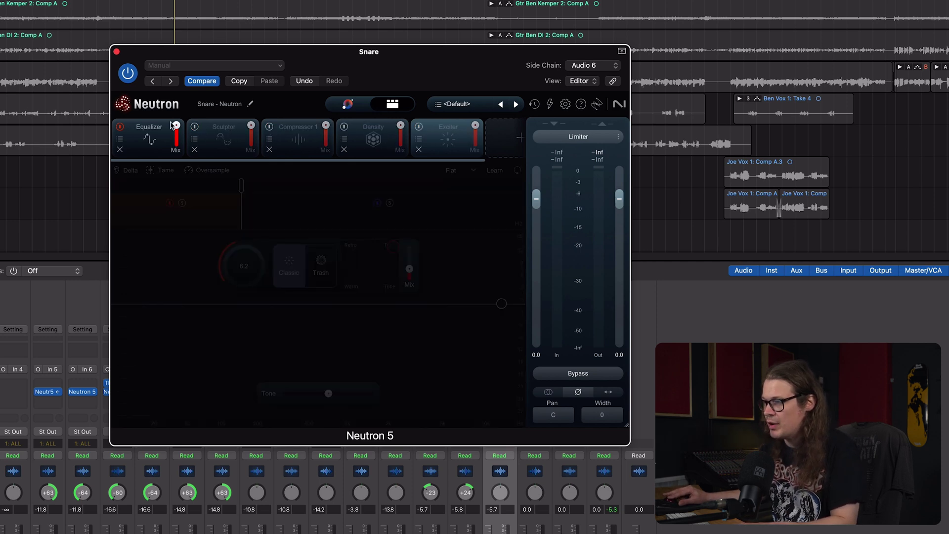
{"action": "left_click", "coordinate": [133, 134]}
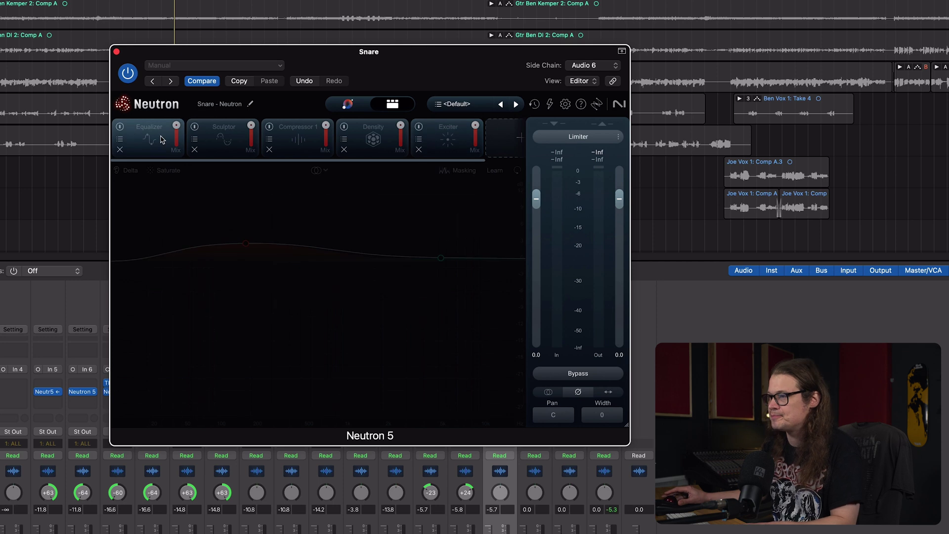
{"action": "key", "text": "space"}
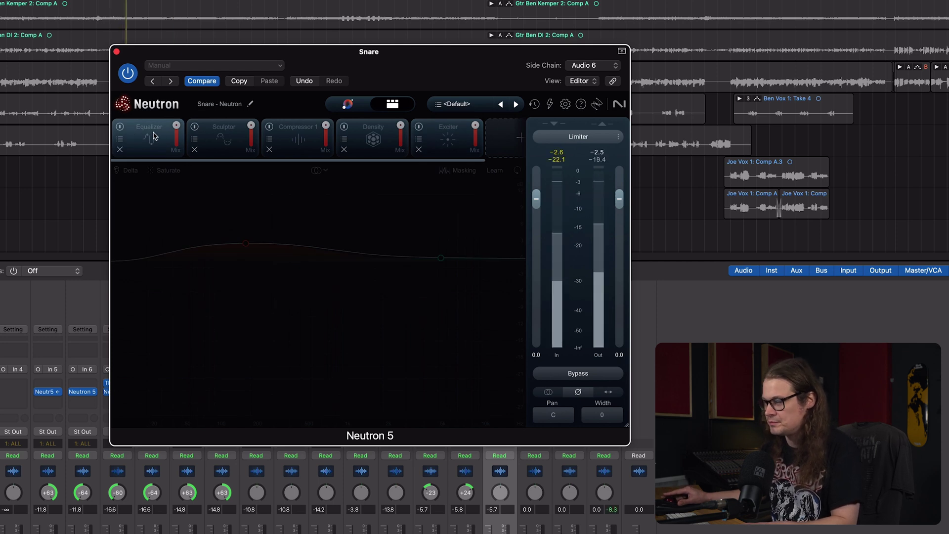
Step: Re-enable the Equalizer and Sculptor during playback, switching Sculptor off and on to compare its effect
{"action": "left_click", "coordinate": [119, 128]}
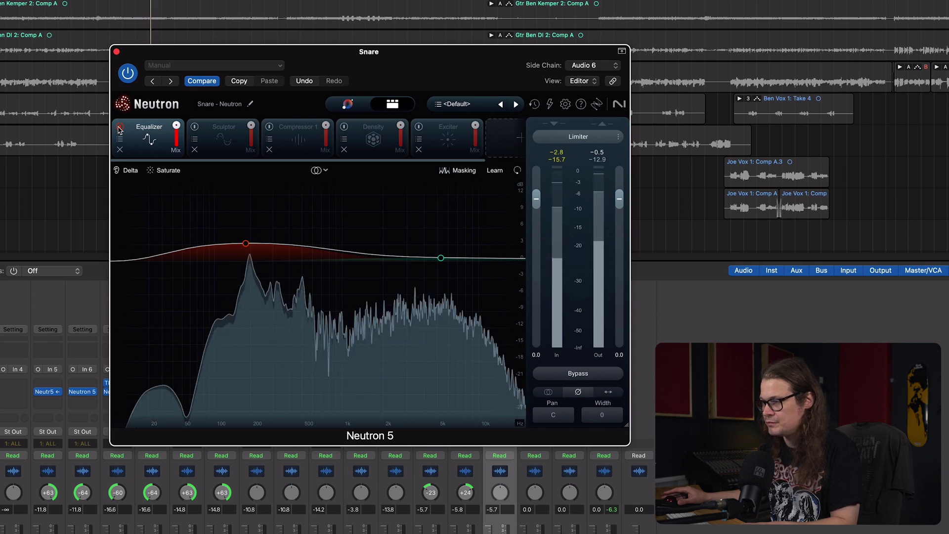
{"action": "left_click", "coordinate": [195, 128]}
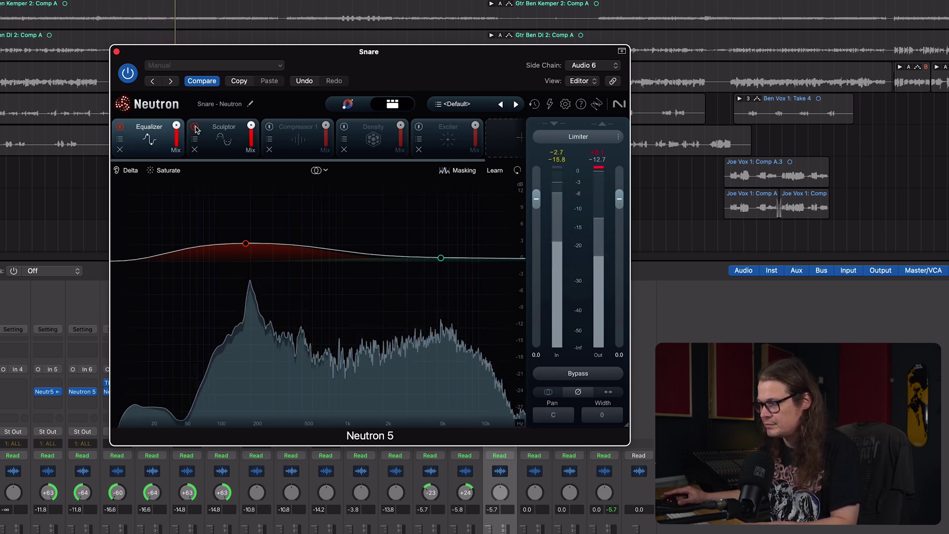
{"action": "left_click", "coordinate": [224, 136]}
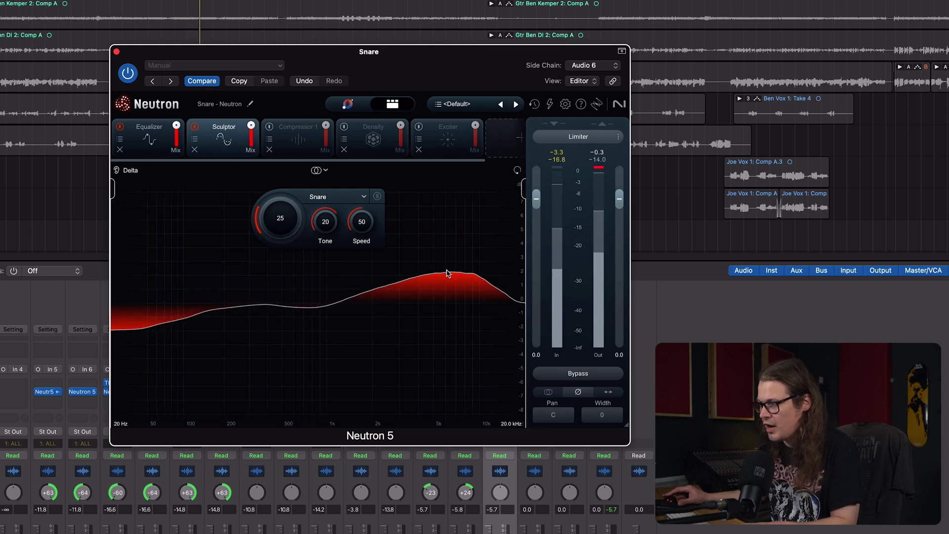
{"action": "left_click", "coordinate": [195, 127]}
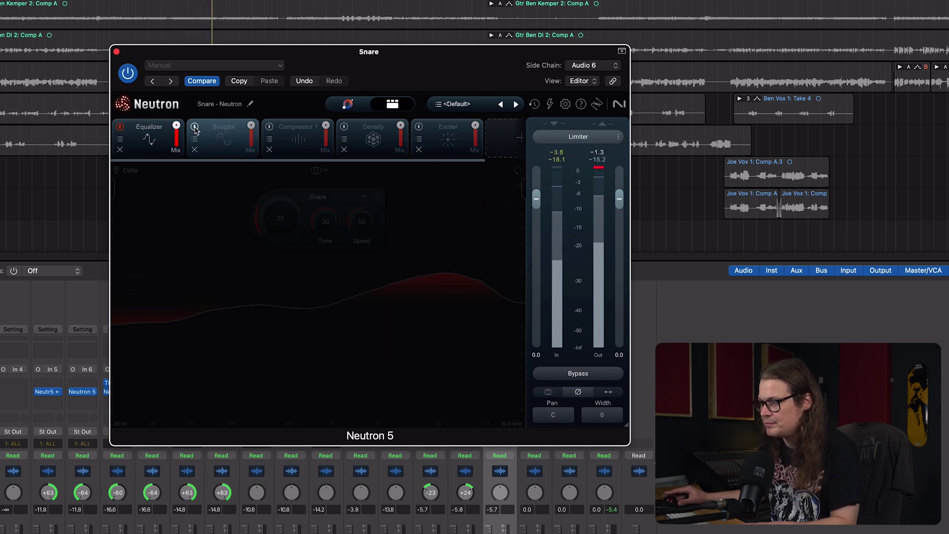
{"action": "left_click", "coordinate": [195, 127]}
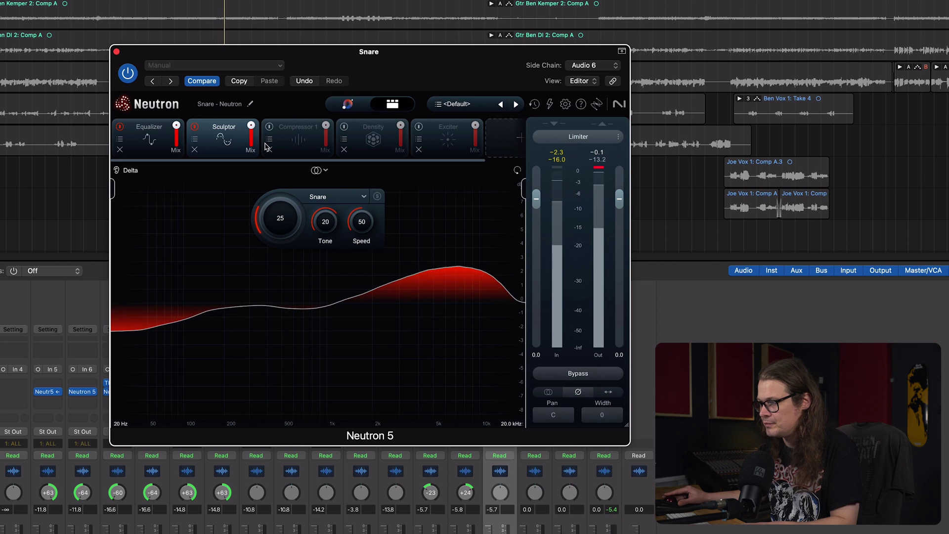
Step: Re-enable Compressor 1, Density and Exciter during playback, switching the compressor off and on to compare its effect
{"action": "left_click", "coordinate": [270, 127]}
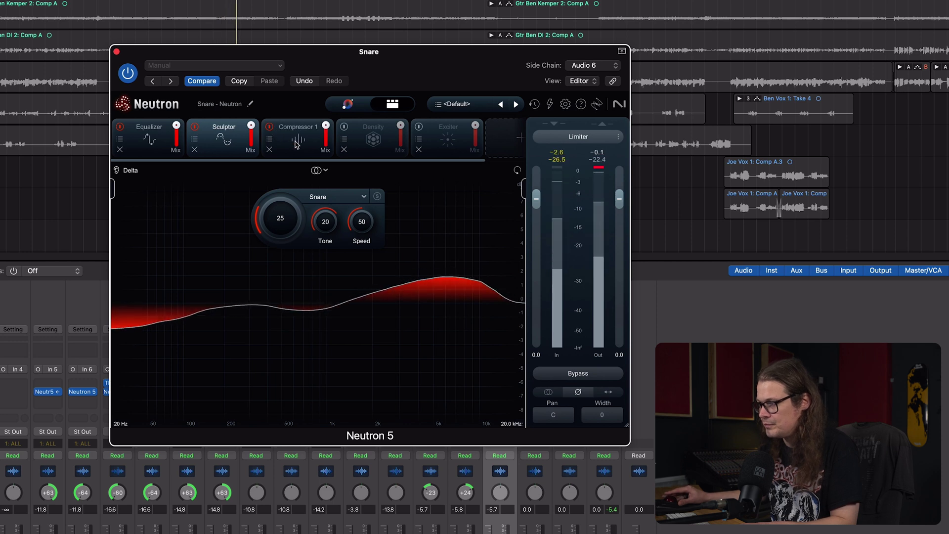
{"action": "left_click", "coordinate": [297, 141]}
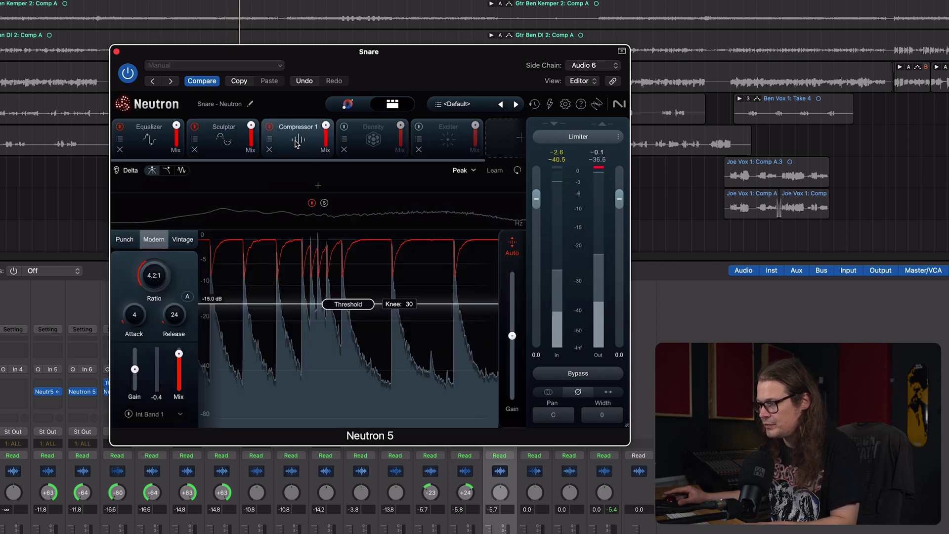
{"action": "left_click", "coordinate": [269, 127]}
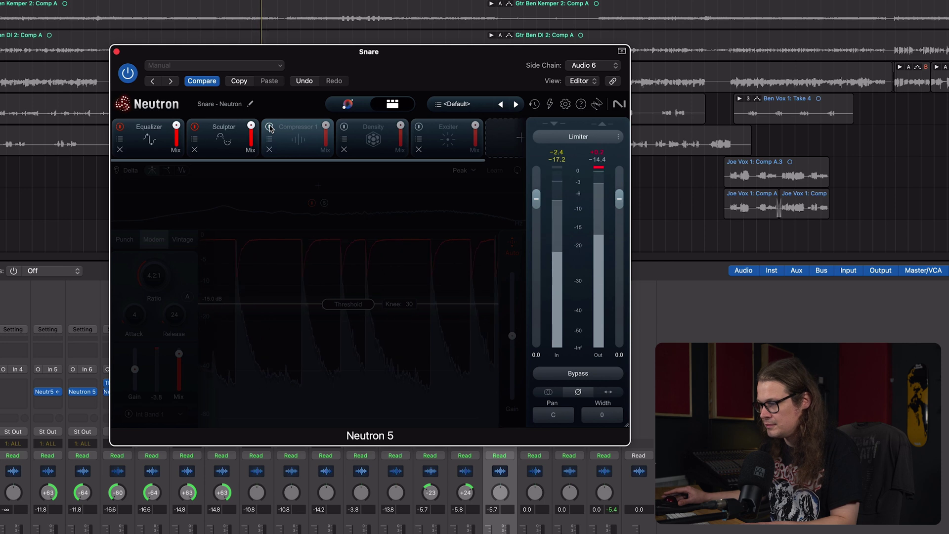
{"action": "left_click", "coordinate": [269, 127]}
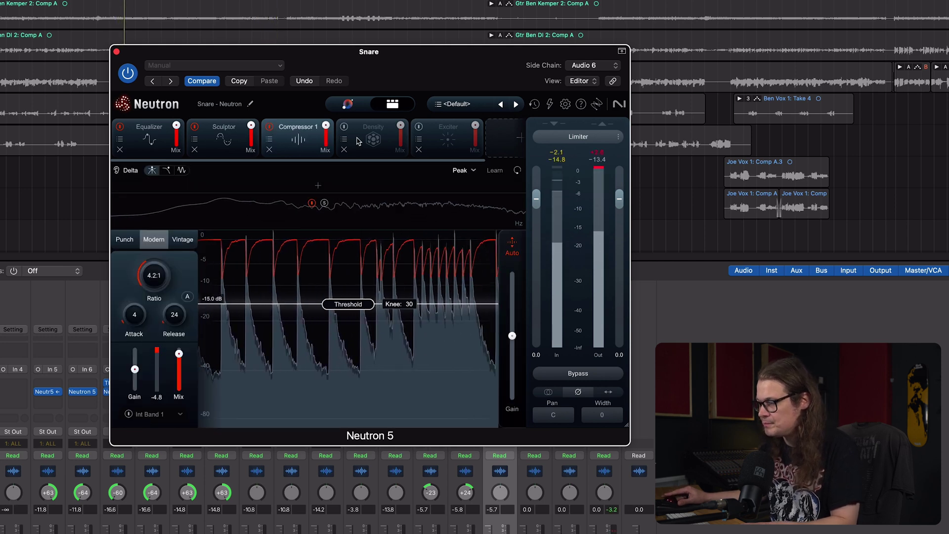
{"action": "left_click", "coordinate": [345, 127]}
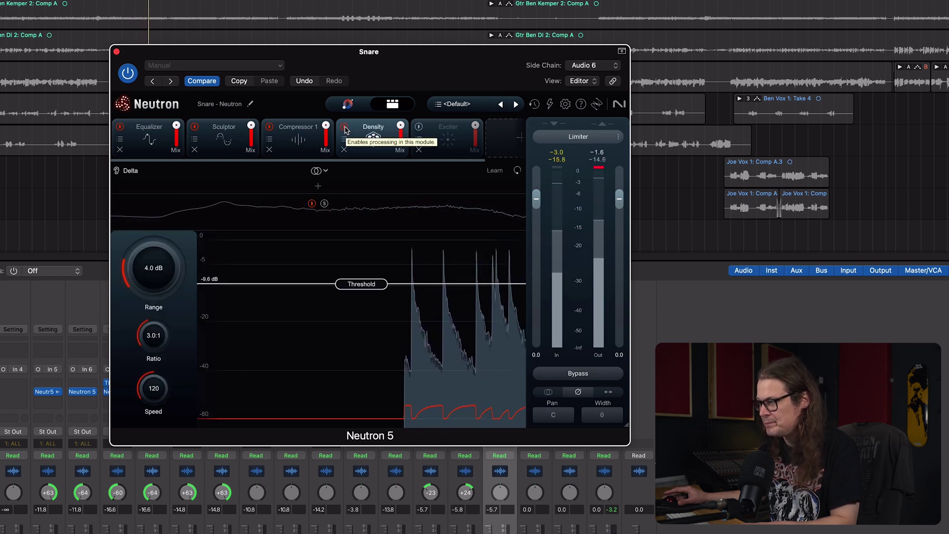
{"action": "left_click", "coordinate": [419, 127]}
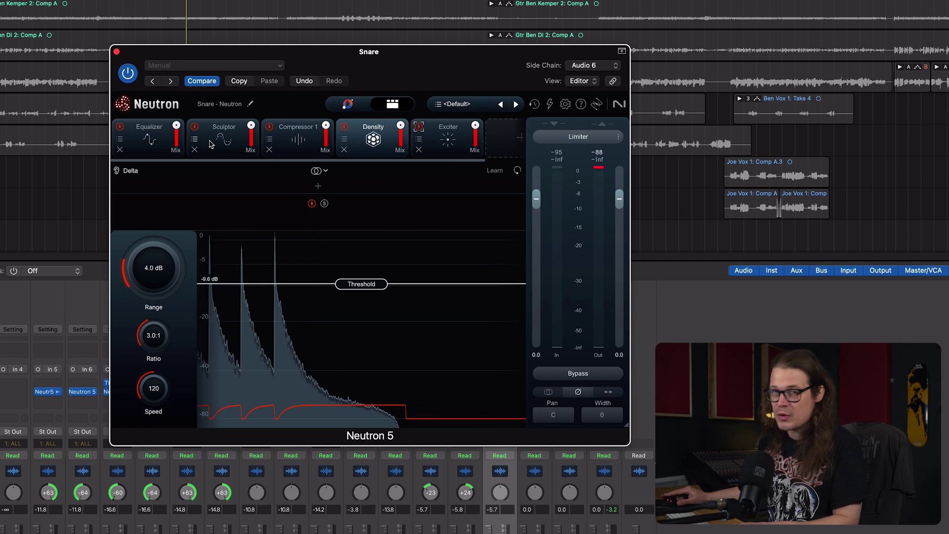
Step: Compare the settings of the Compressor 1 and Density modules
{"action": "left_click", "coordinate": [299, 140]}
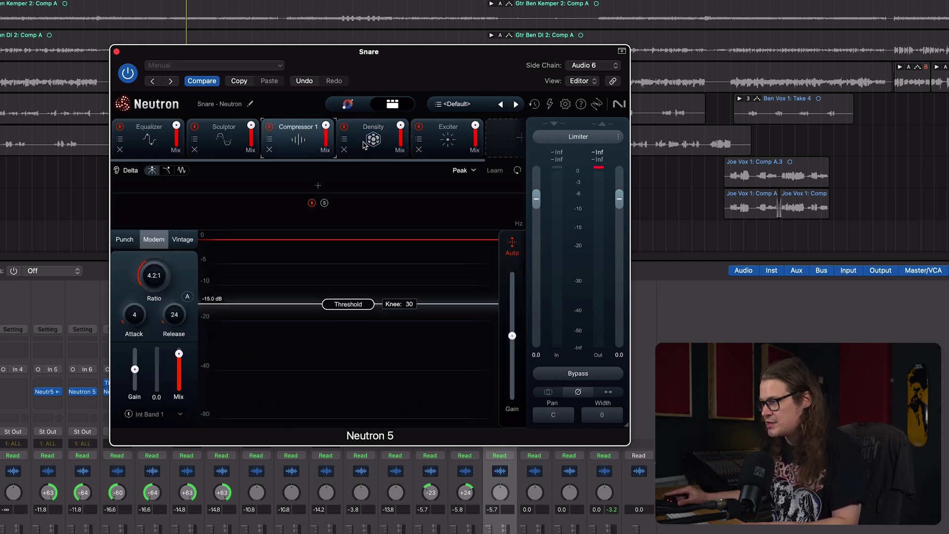
{"action": "left_click", "coordinate": [375, 141]}
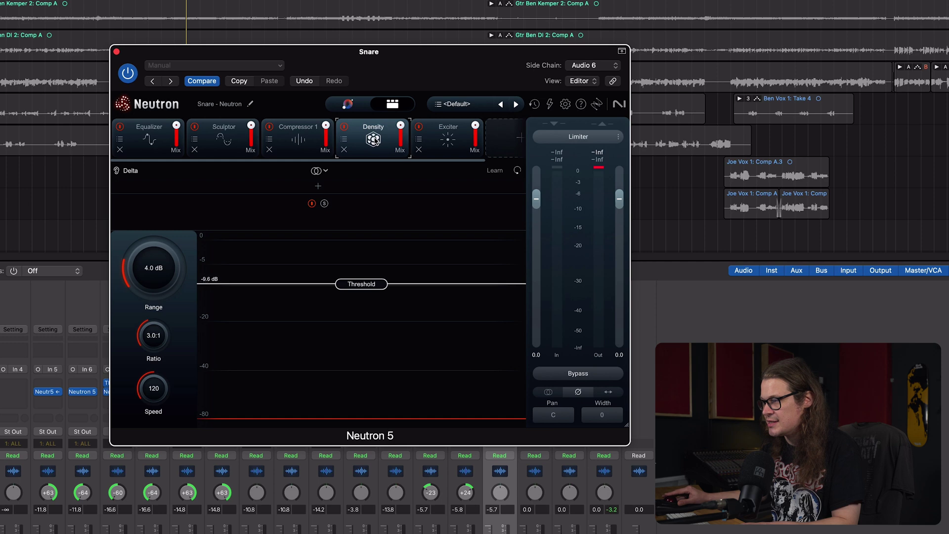
{"action": "left_click", "coordinate": [306, 143]}
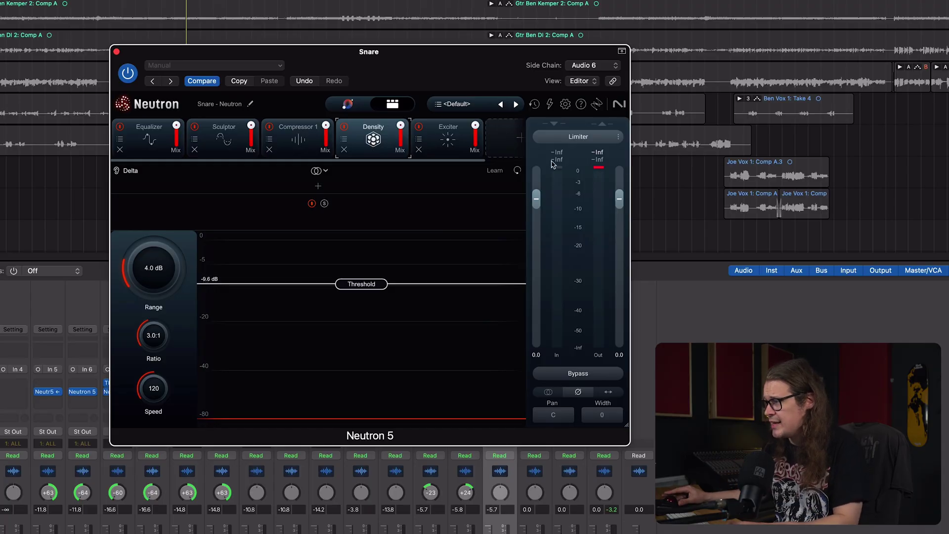
Step: Reveal the empty slot at the end of the module chain and switch the output Limiter on and off
{"action": "left_click_drag", "start_coordinate": [476, 161], "coordinate": [515, 160]}
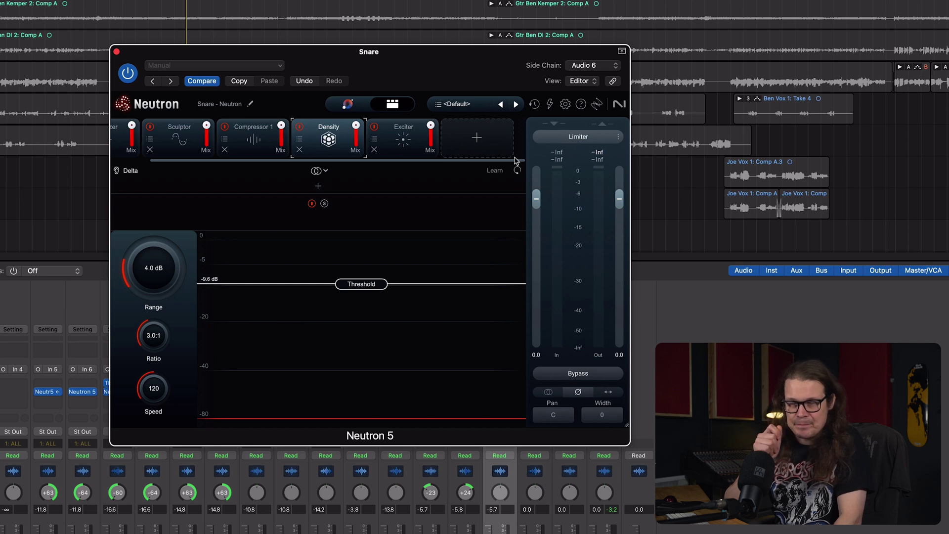
{"action": "left_click", "coordinate": [572, 141]}
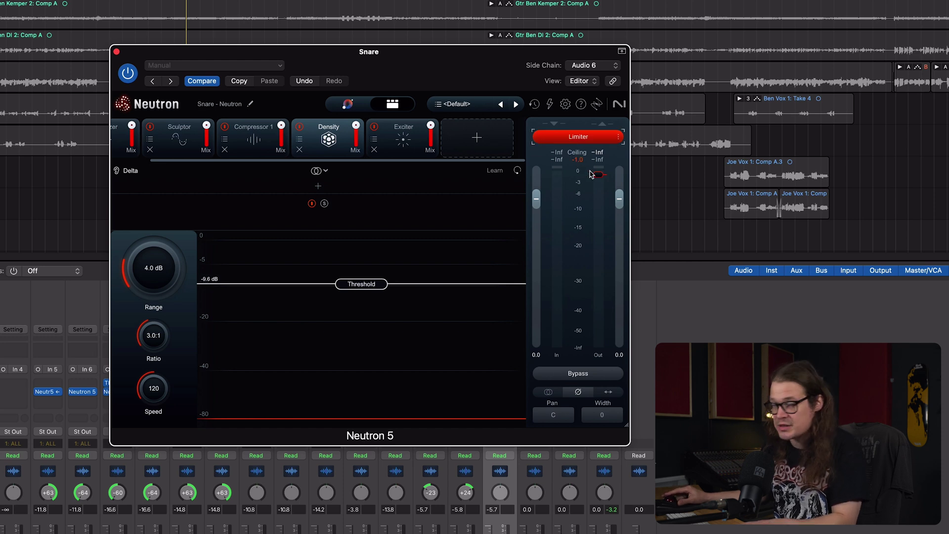
{"action": "left_click", "coordinate": [578, 141]}
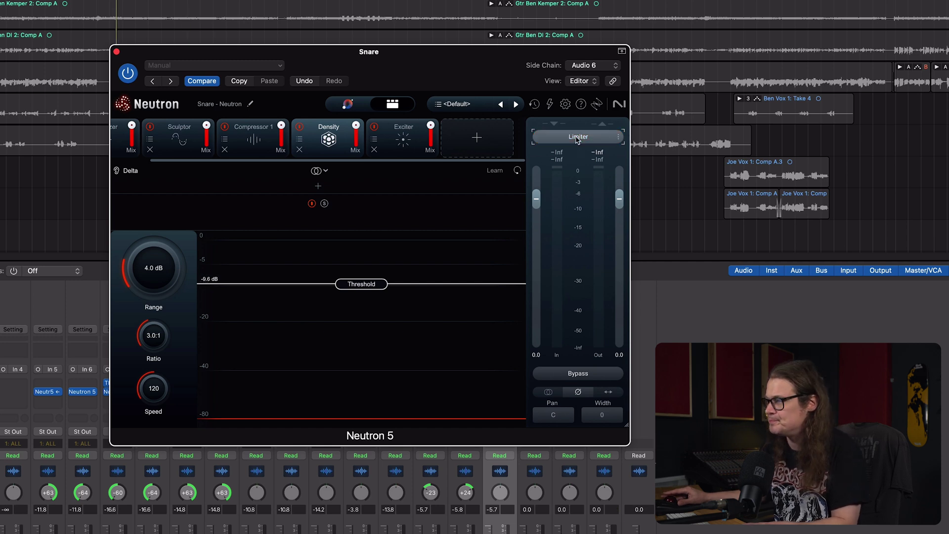
Step: Play the soloed snare and switch the output Limiter on, off and on again to compare its effect
{"action": "key", "text": "space"}
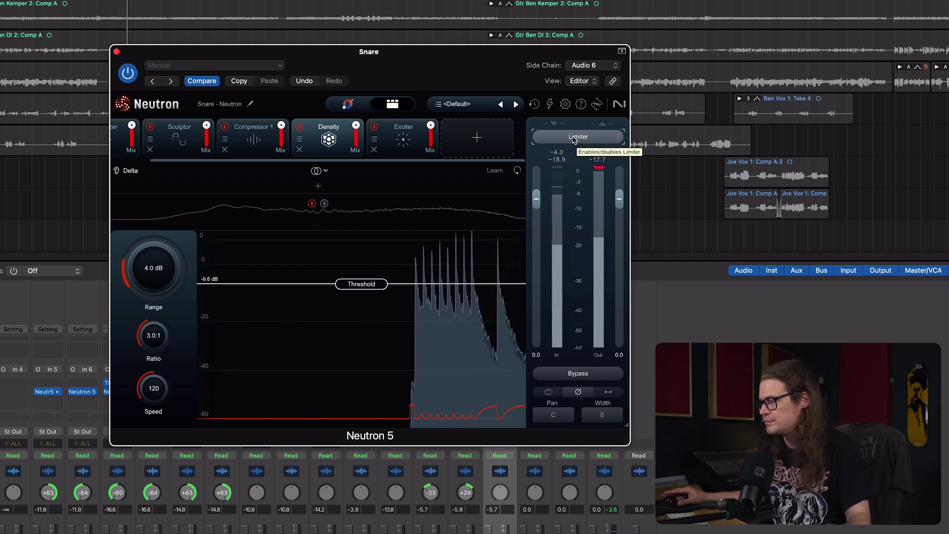
{"action": "left_click", "coordinate": [574, 140]}
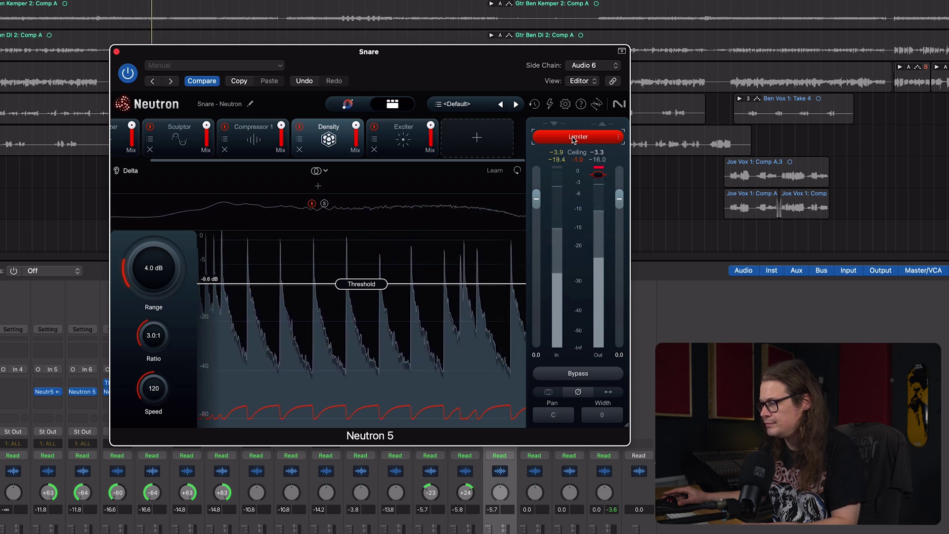
{"action": "left_click", "coordinate": [574, 138]}
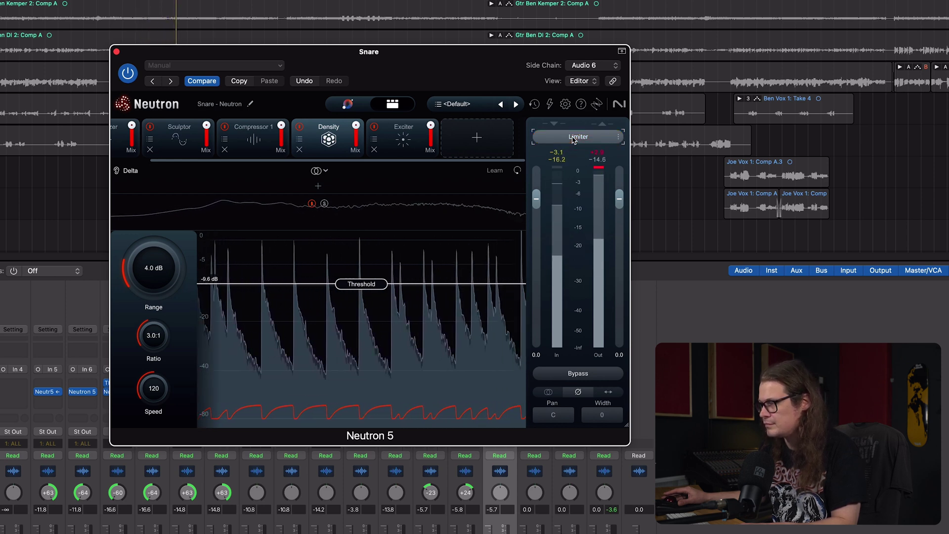
{"action": "left_click", "coordinate": [573, 137]}
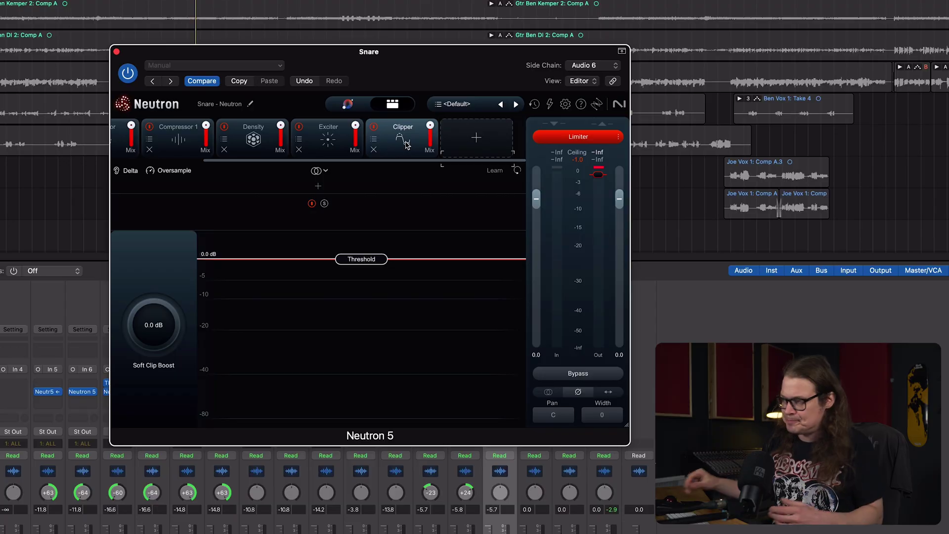
Step: Set the Clipper's threshold to -1.1 dB and switch off the output Limiter
{"action": "left_click_drag", "start_coordinate": [361, 263], "coordinate": [361, 267]}
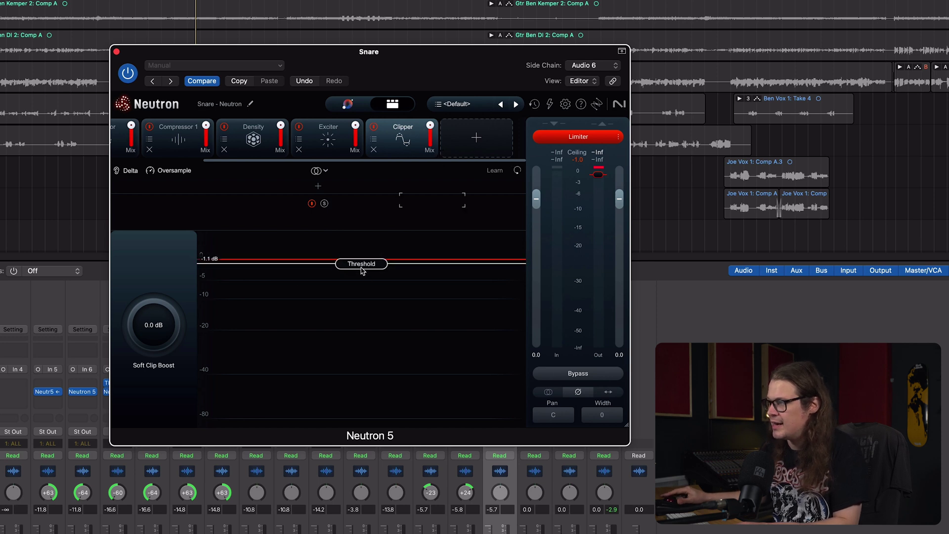
{"action": "left_click", "coordinate": [556, 141]}
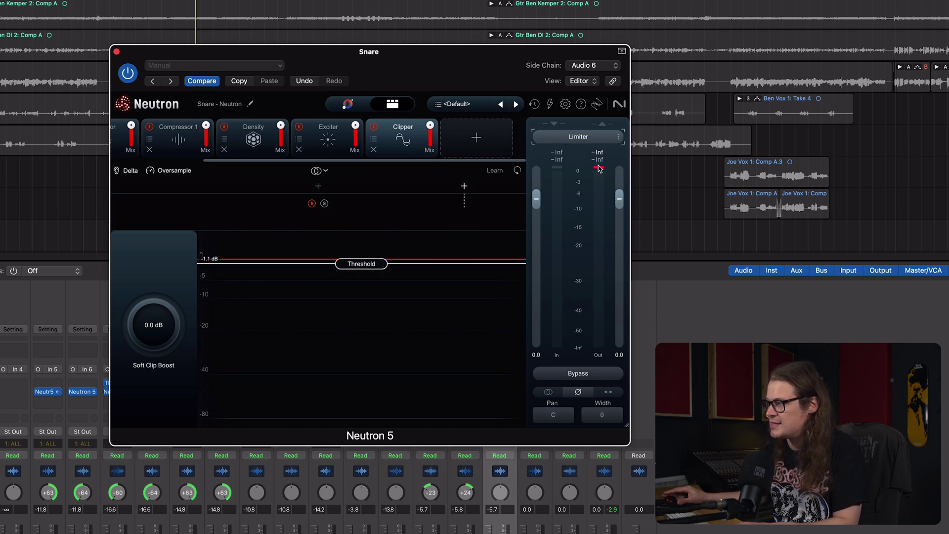
Step: Compare the snare with the Clipper off and on during playback, leaving the Clipper enabled and playback stopped
{"action": "left_click", "coordinate": [374, 127]}
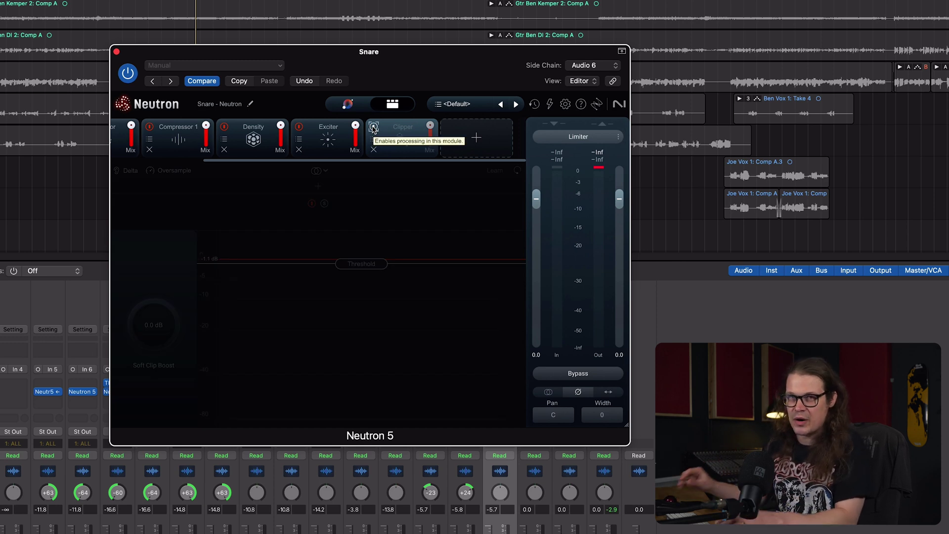
{"action": "key", "text": "space"}
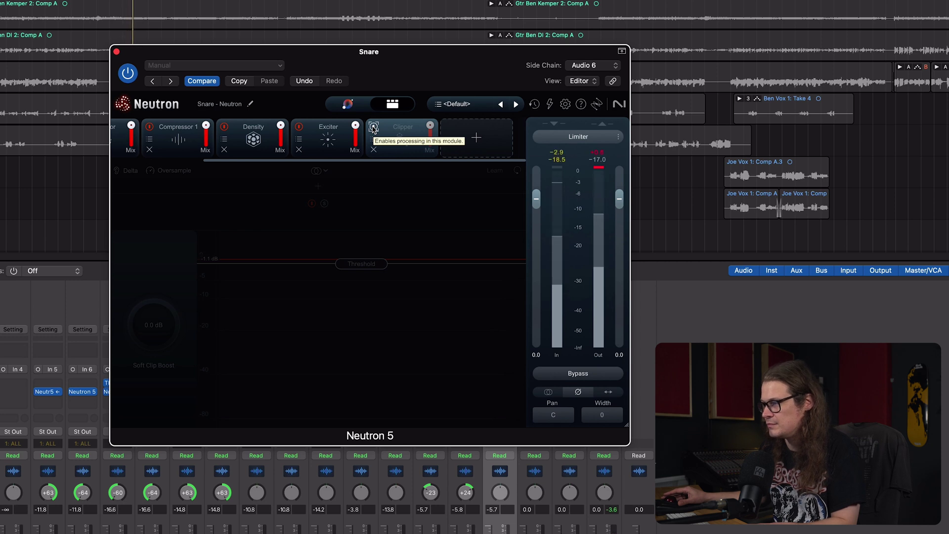
{"action": "left_click", "coordinate": [374, 127]}
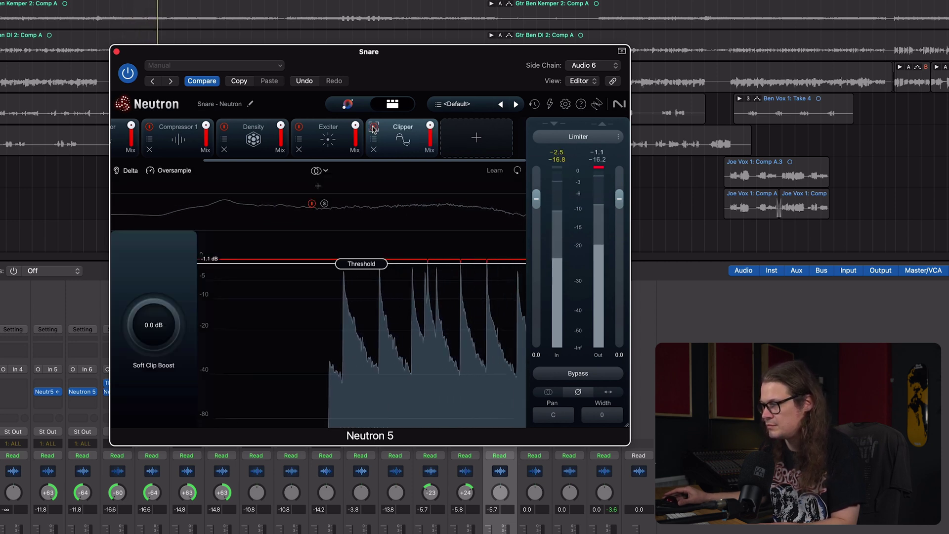
{"action": "left_click", "coordinate": [374, 127]}
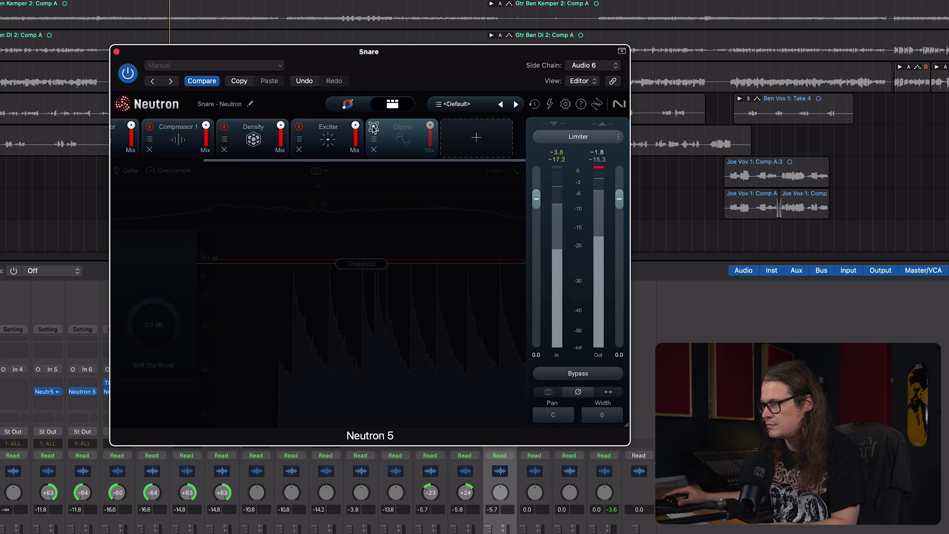
{"action": "left_click", "coordinate": [374, 127]}
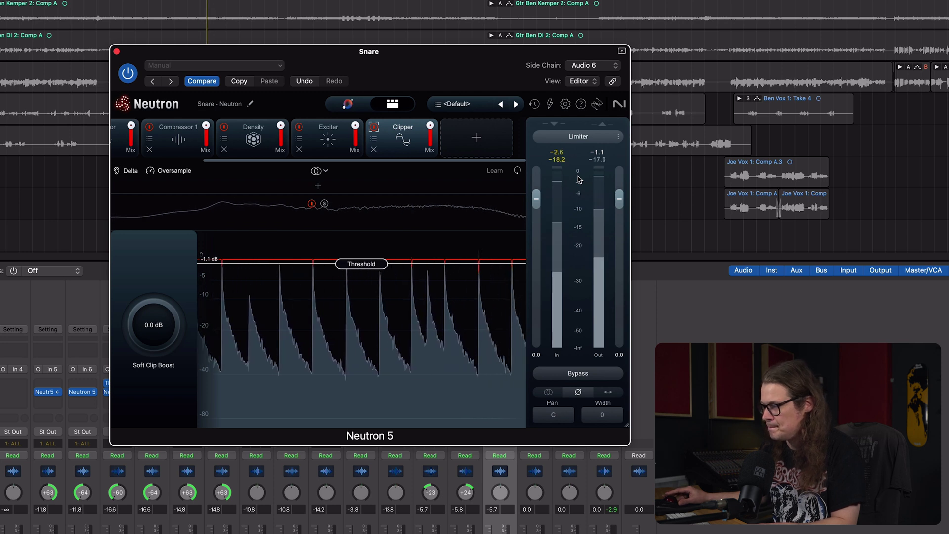
{"action": "key", "text": "space"}
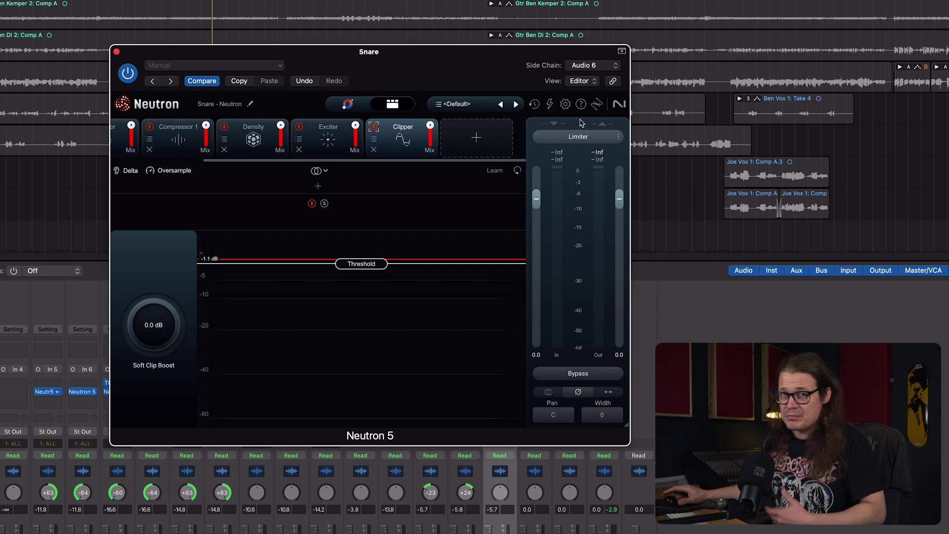
Step: Split the Clipper into three frequency bands and remove both crossovers again
{"action": "left_click", "coordinate": [248, 187]}
{"action": "left_click", "coordinate": [410, 188]}
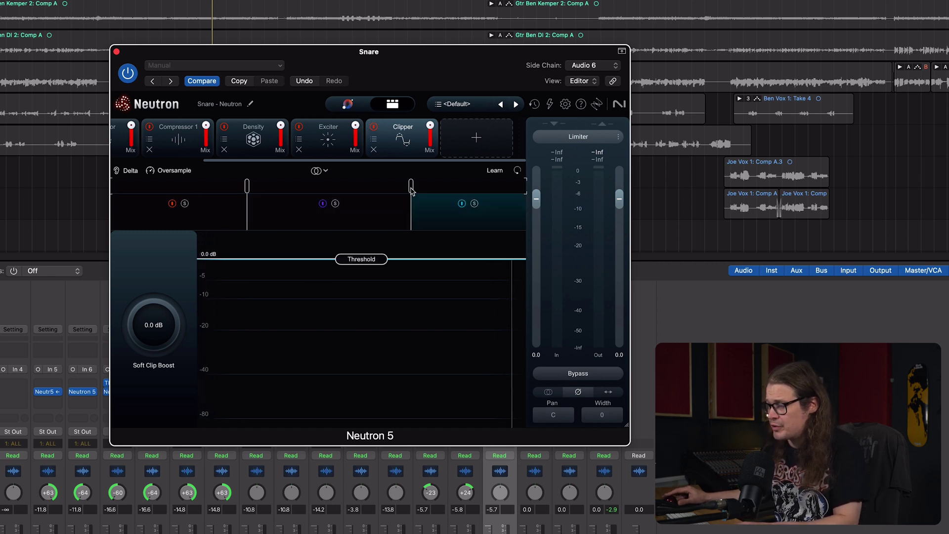
{"action": "left_click", "coordinate": [422, 224]}
{"action": "left_click", "coordinate": [258, 223]}
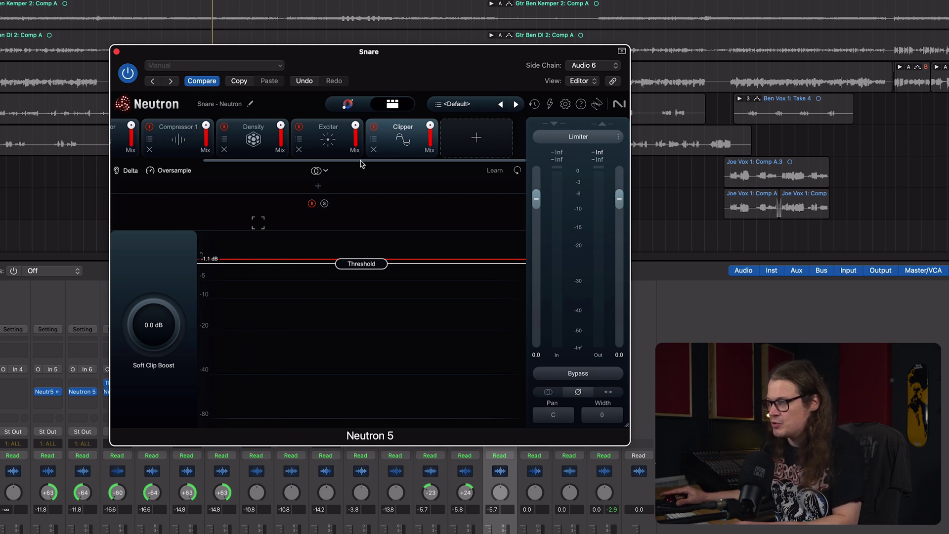
Step: Return to the first module in the snare's processing chain
{"action": "left_click_drag", "start_coordinate": [363, 164], "coordinate": [225, 167]}
{"action": "left_click", "coordinate": [155, 139]}
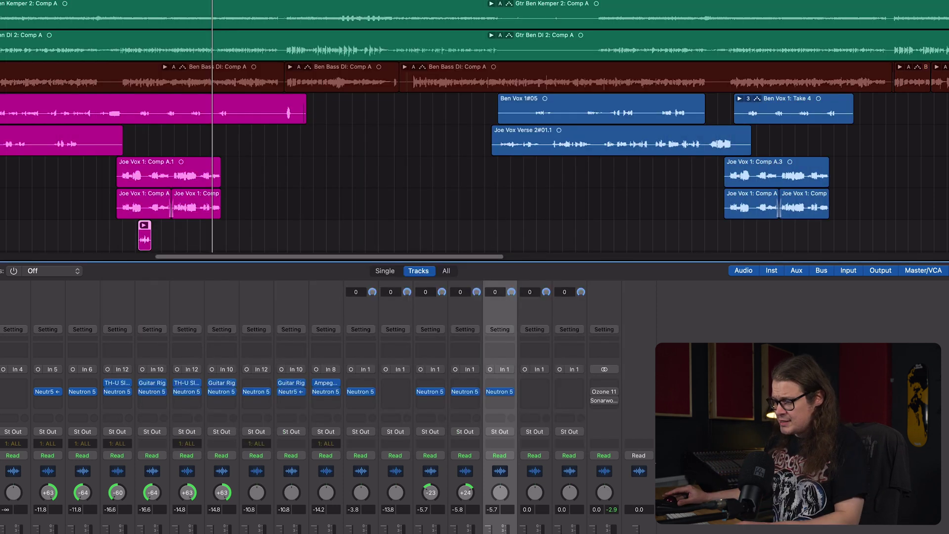
Step: Solo the Kemper 2 guitar track panned +63 and open its Neutron 5 plug-in
{"action": "key", "text": "shift+Down"}
{"action": "key", "text": "shift+Down"}
{"action": "key", "text": "shift+Down"}
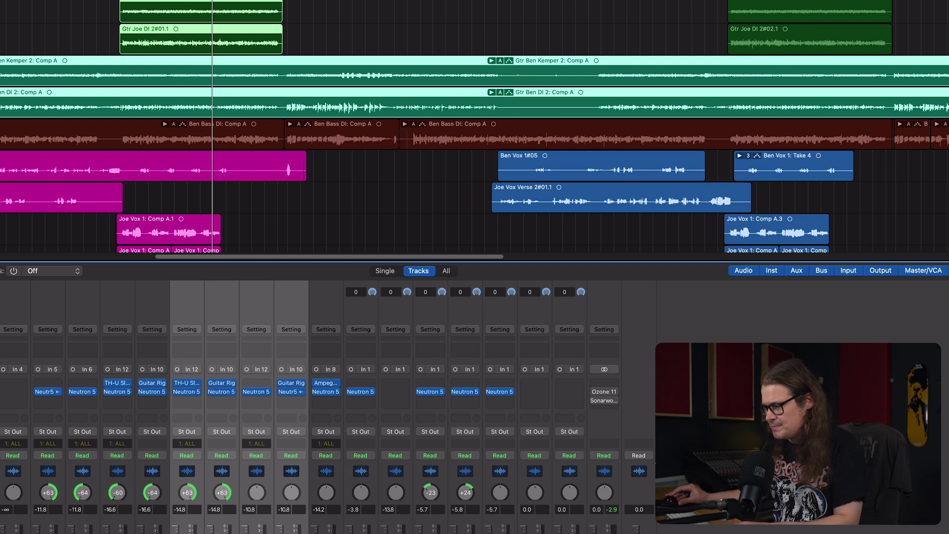
{"action": "left_click", "coordinate": [189, 470]}
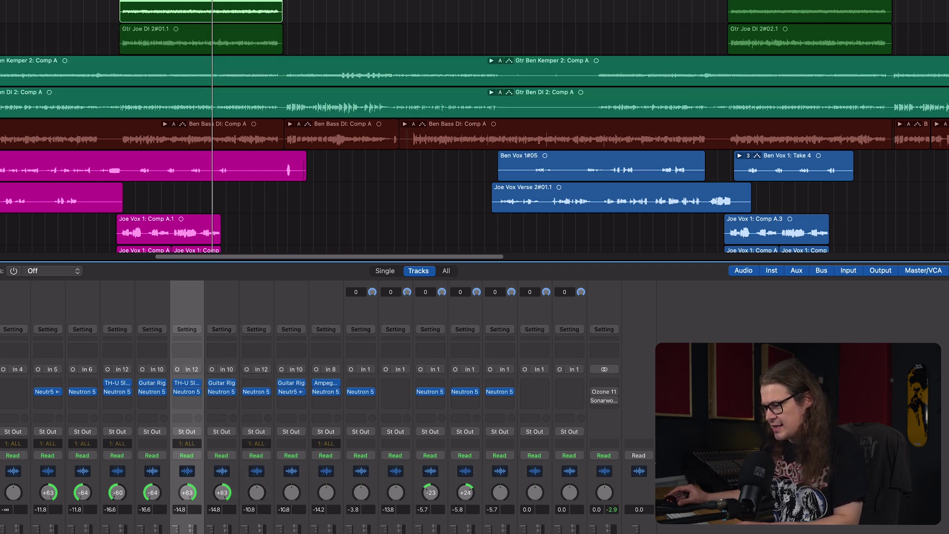
{"action": "key", "text": "s"}
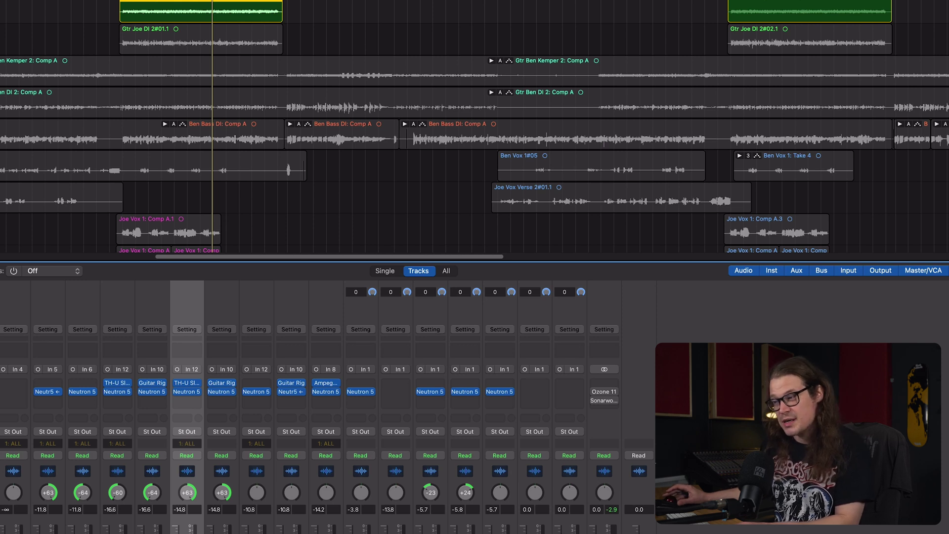
{"action": "left_click", "coordinate": [189, 395]}
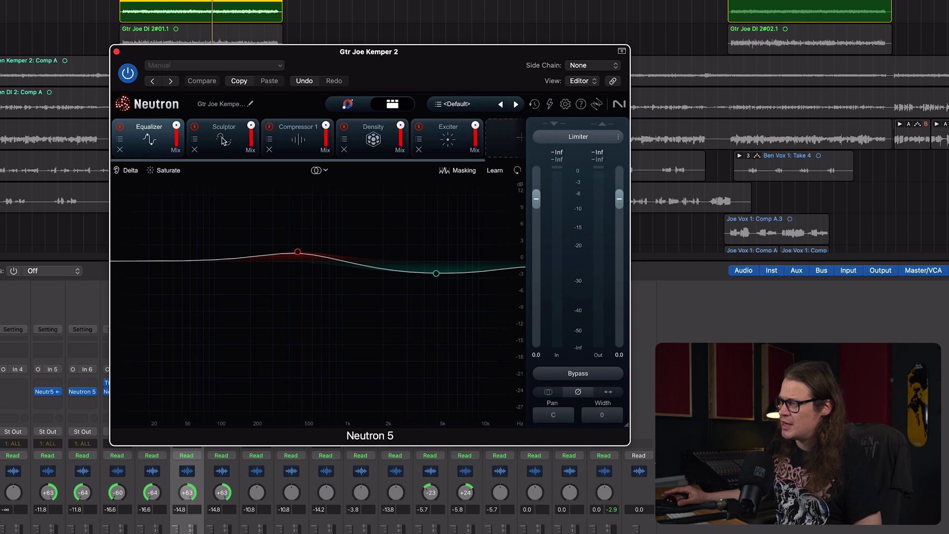
Step: Set the Sculptor's instrument target curve to Clean Electric and play the soloed guitar
{"action": "left_click", "coordinate": [224, 141]}
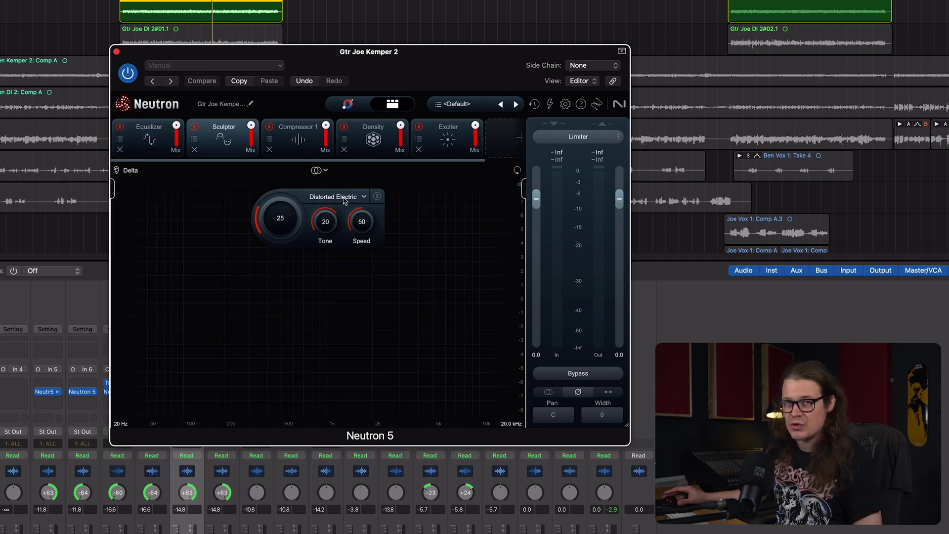
{"action": "left_click", "coordinate": [345, 199]}
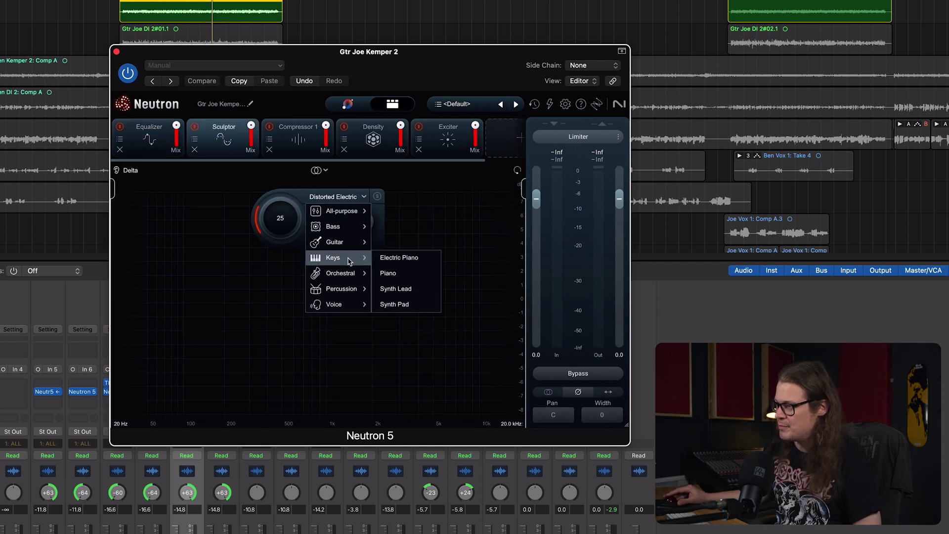
{"action": "mouse_move", "coordinate": [353, 247]}
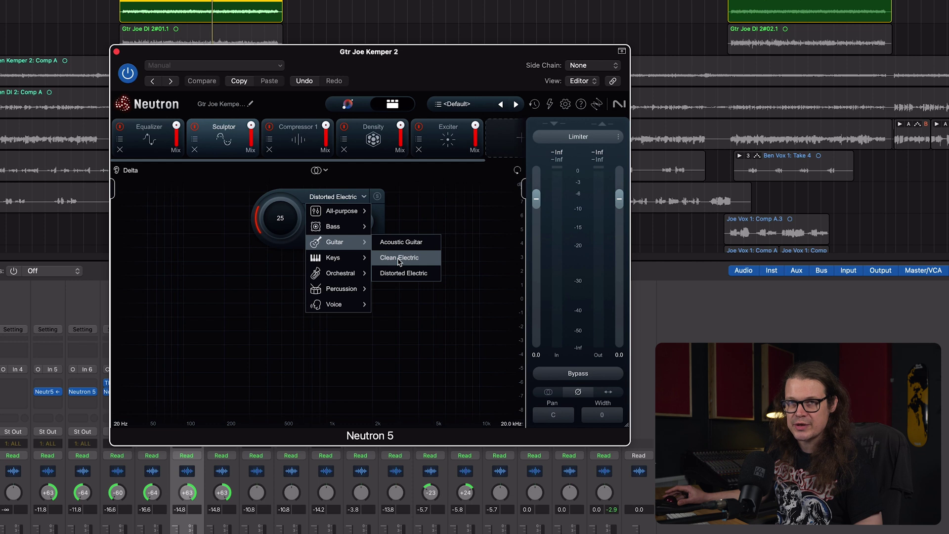
{"action": "left_click", "coordinate": [399, 257]}
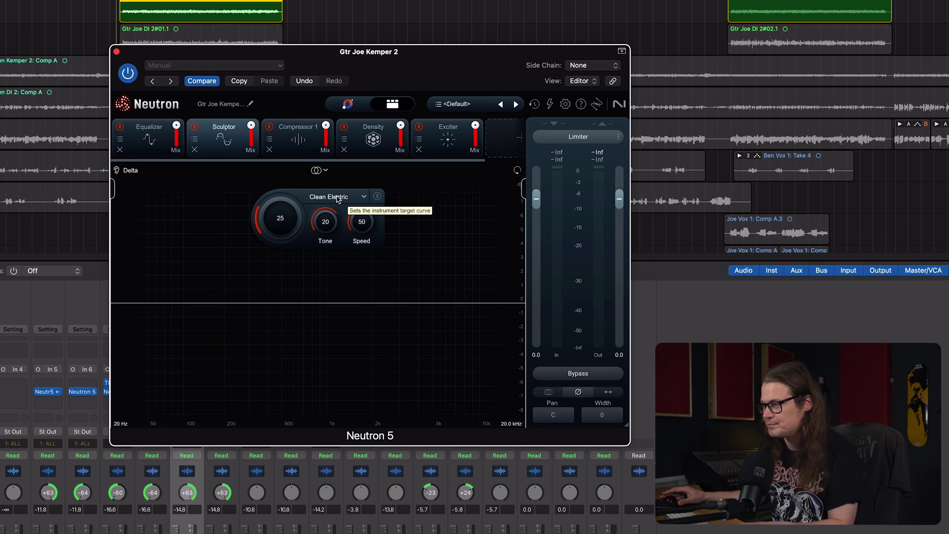
{"action": "key", "text": "space"}
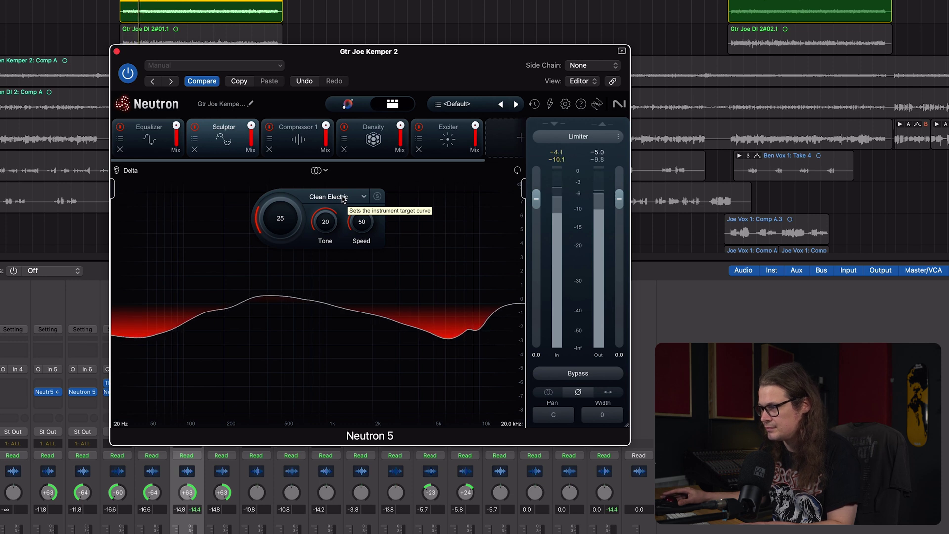
Step: Set the Sculptor's target curve to Distorted Electric and switch the module off and on during playback to compare
{"action": "left_click", "coordinate": [343, 198]}
{"action": "mouse_move", "coordinate": [346, 241]}
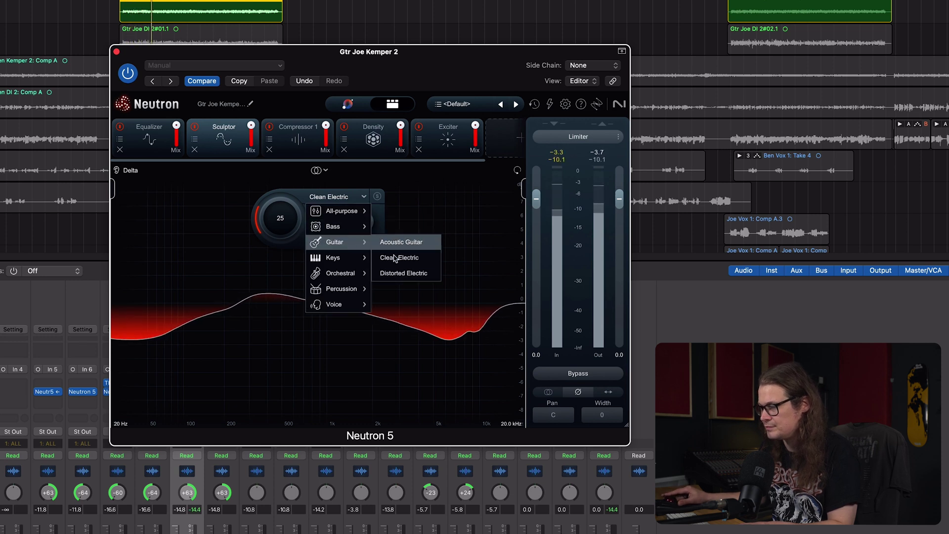
{"action": "left_click", "coordinate": [404, 274]}
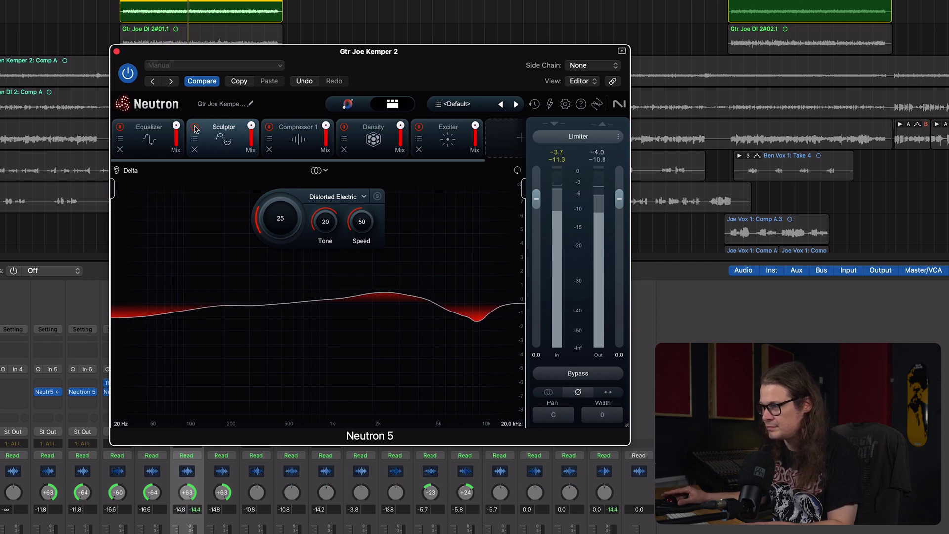
{"action": "left_click", "coordinate": [195, 127]}
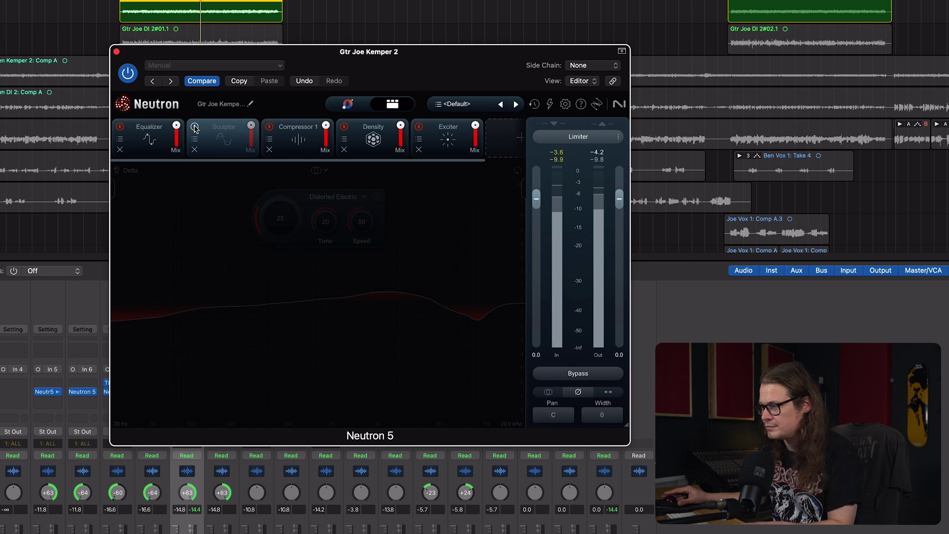
{"action": "left_click", "coordinate": [195, 127]}
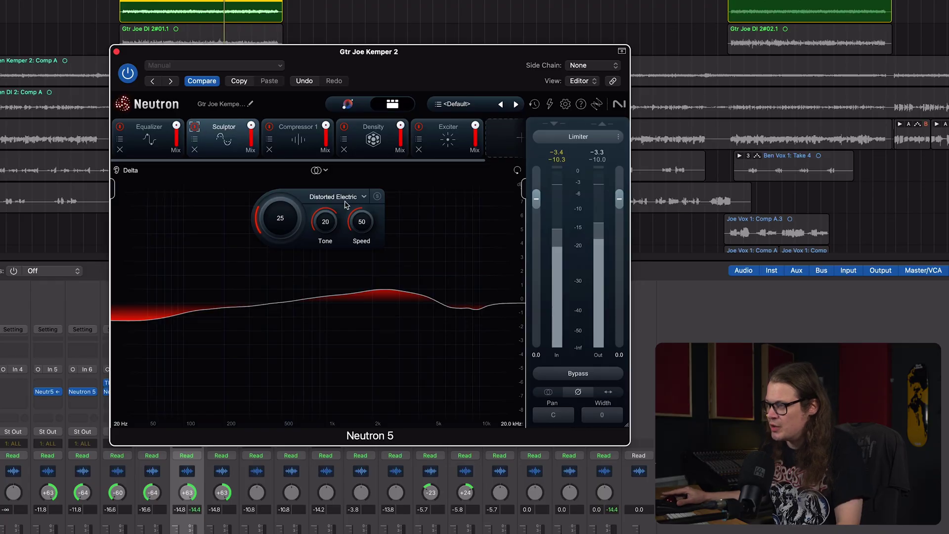
Step: Change the Sculptor's target curve to Clean Electric again and play the guitar to hear the mismatch
{"action": "left_click", "coordinate": [346, 200]}
{"action": "mouse_move", "coordinate": [346, 247]}
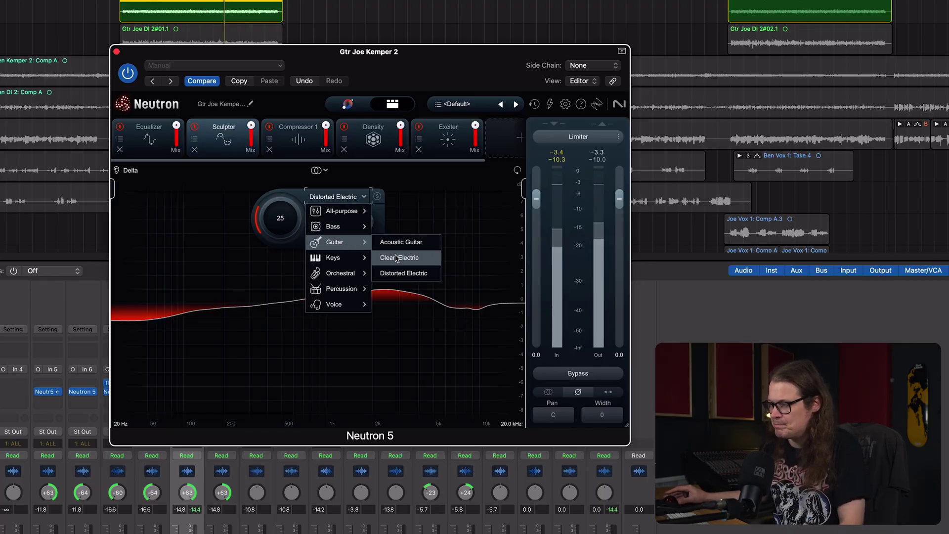
{"action": "left_click", "coordinate": [400, 257]}
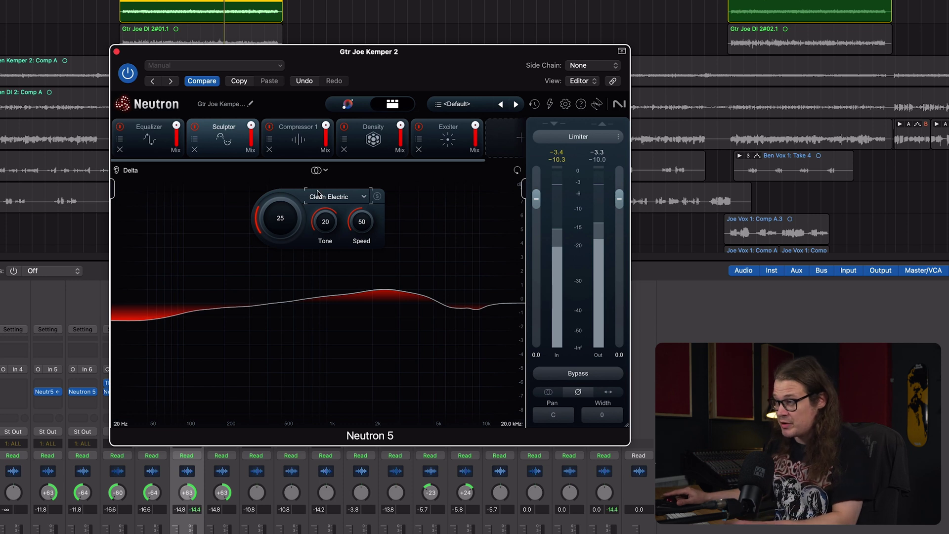
{"action": "key", "text": "space"}
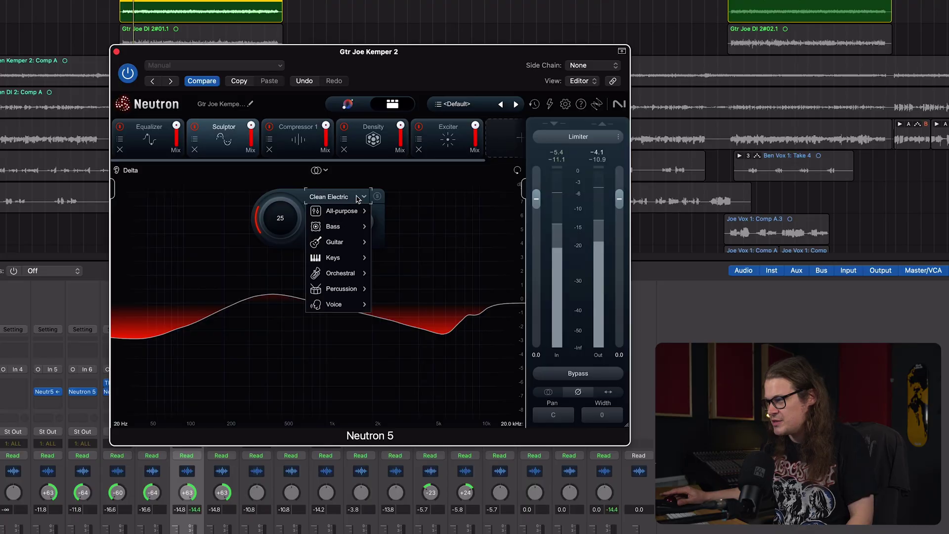
Step: Restore the Sculptor's Distorted Electric target curve and play the guitar with the whole plug-in bypassed
{"action": "mouse_move", "coordinate": [350, 226]}
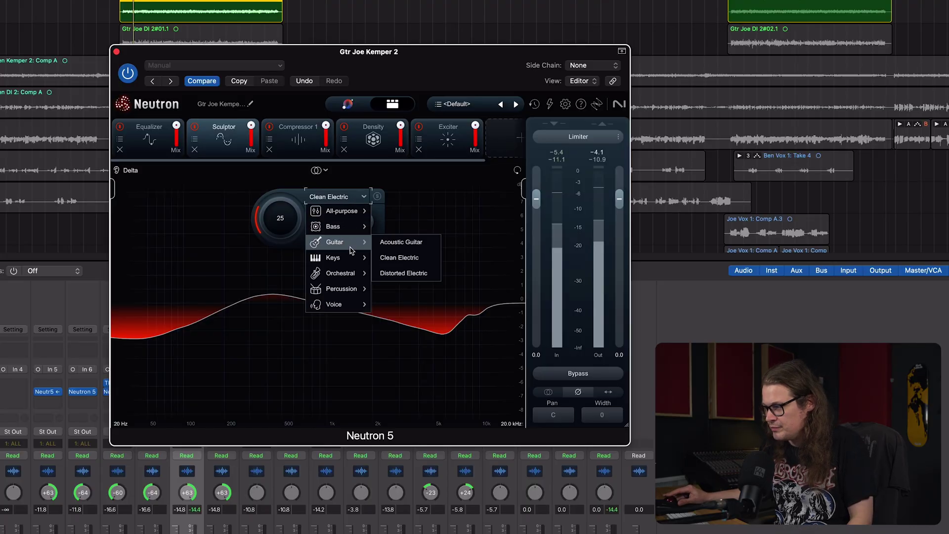
{"action": "left_click", "coordinate": [398, 273]}
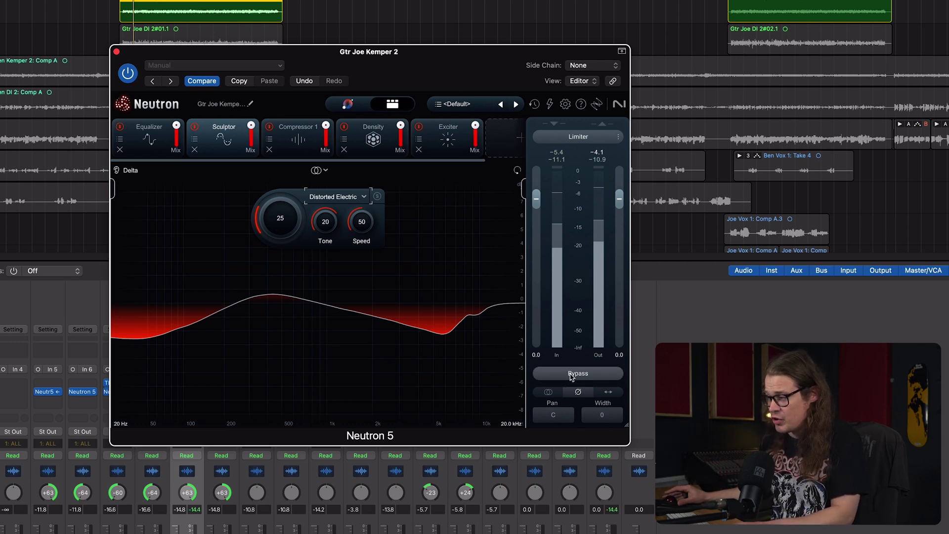
{"action": "left_click", "coordinate": [572, 375]}
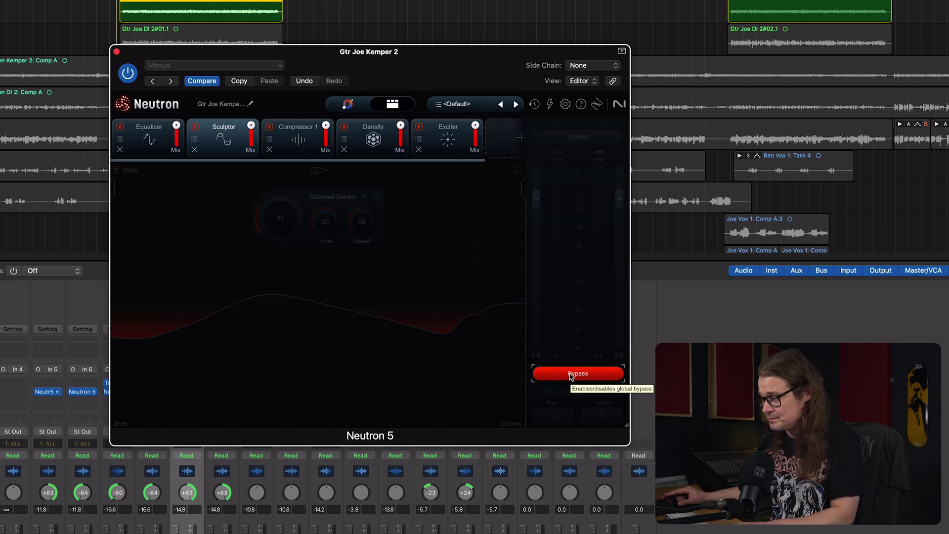
{"action": "key", "text": "space"}
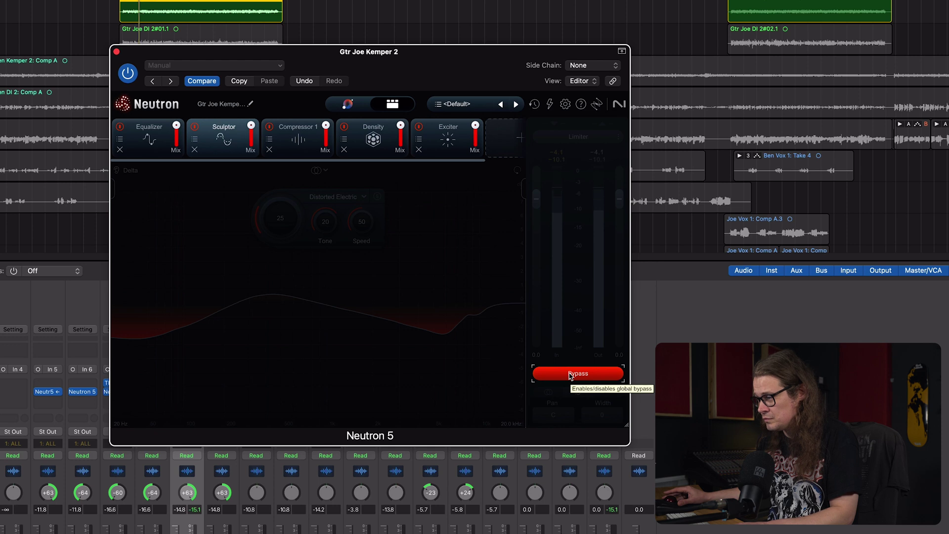
Step: Take Neutron out of bypass on the distorted guitar track and hide the mixer
{"action": "left_click", "coordinate": [570, 375]}
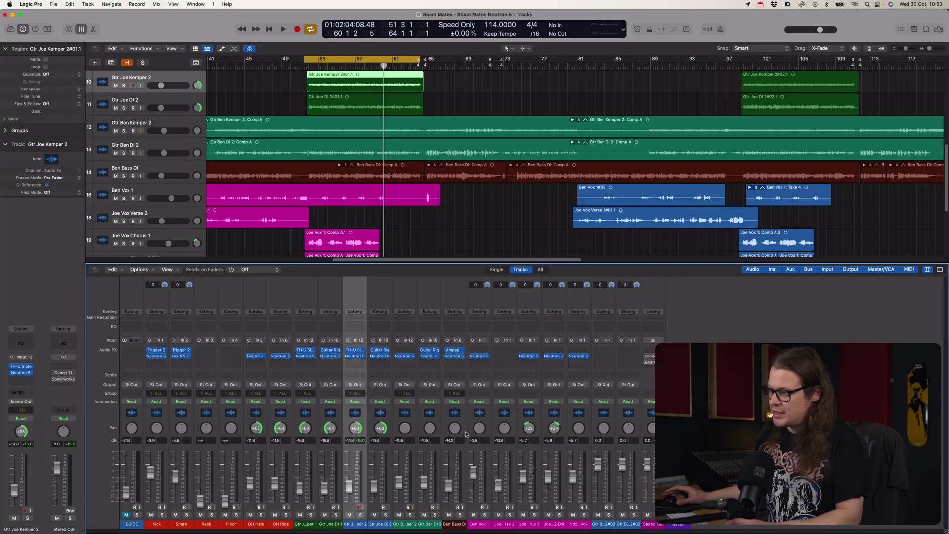
{"action": "key", "text": "x"}
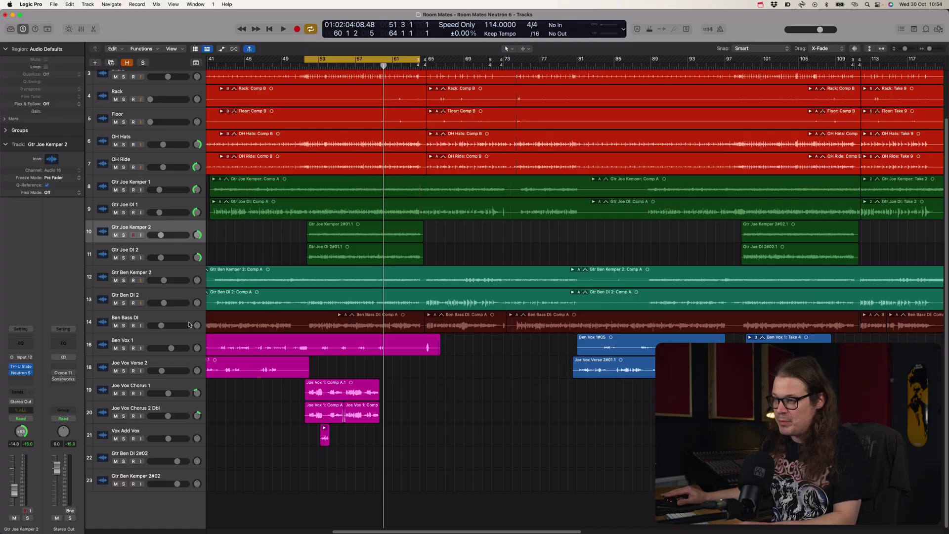
Step: Duplicate the bass DI track with its settings and copy the first bass region onto the new track
{"action": "left_click", "coordinate": [181, 318]}
{"action": "key", "text": "super+d"}
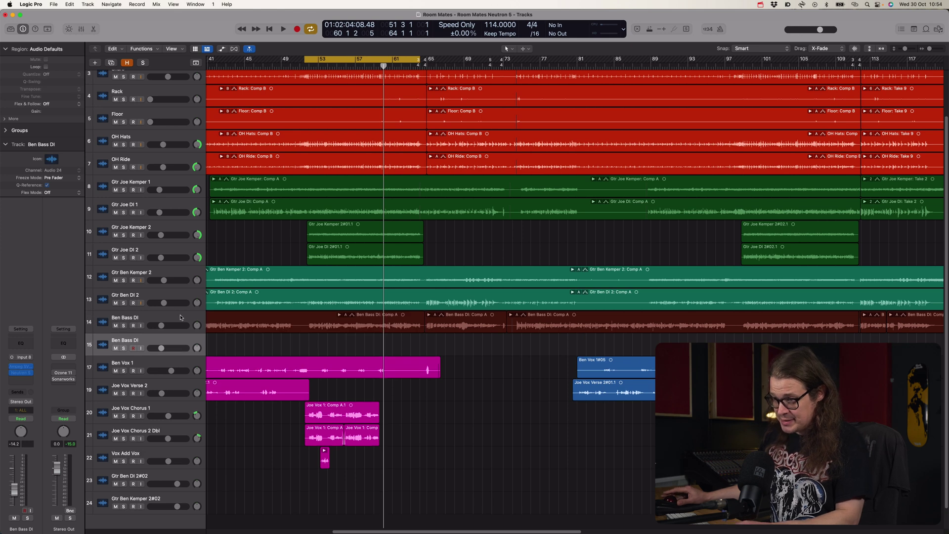
{"action": "left_click_drag", "start_coordinate": [345, 334], "coordinate": [344, 351]}
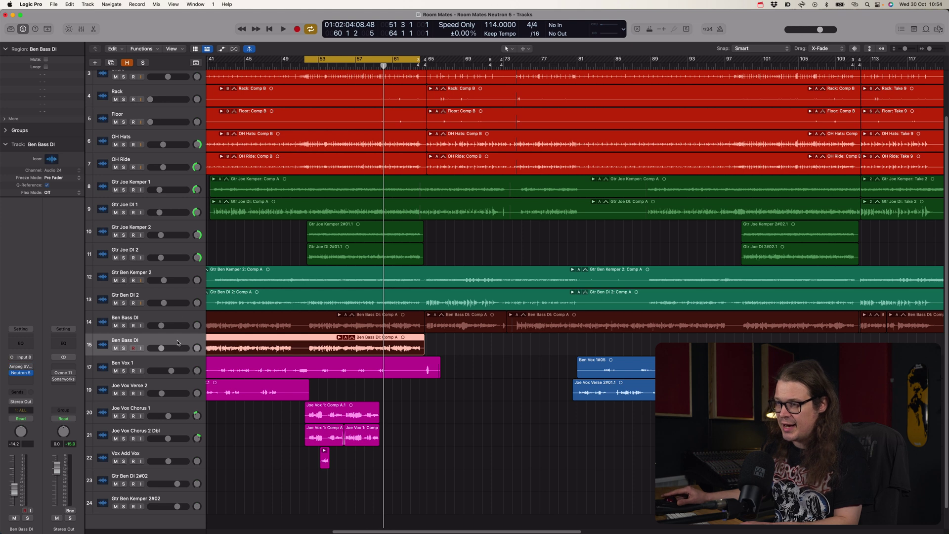
Step: Inspect the original bass track's Ampeg SVT3Pro amp plug-in, then solo that track and play it
{"action": "left_click", "coordinate": [179, 318]}
{"action": "left_click", "coordinate": [21, 368]}
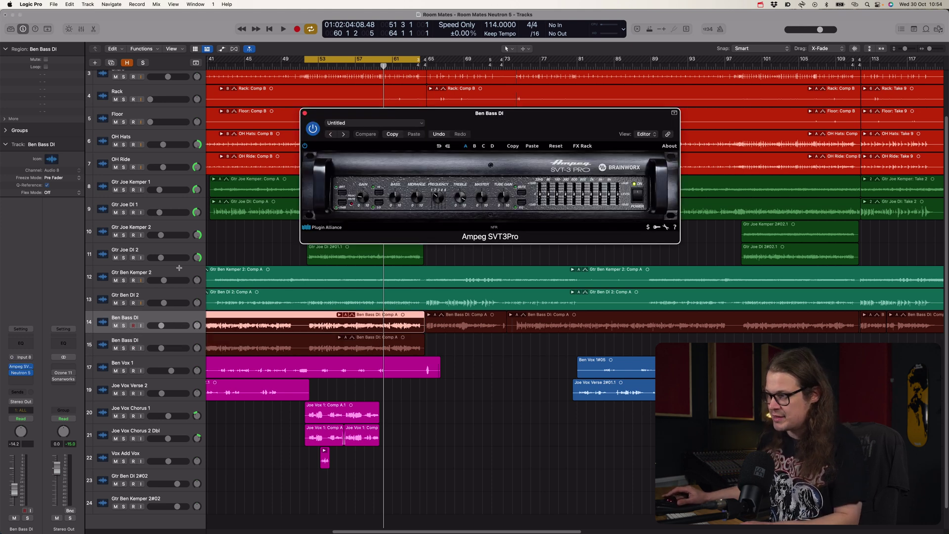
{"action": "left_click", "coordinate": [305, 114]}
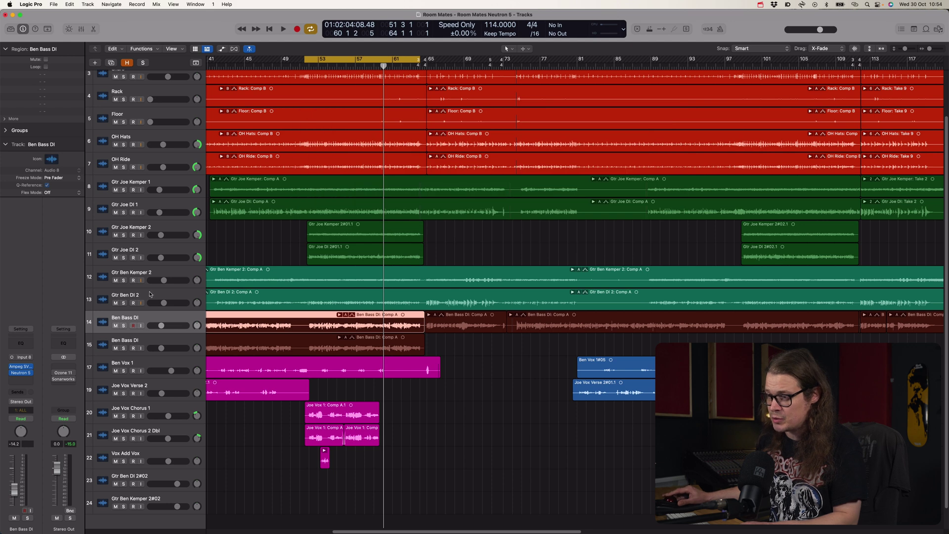
{"action": "left_click", "coordinate": [124, 326]}
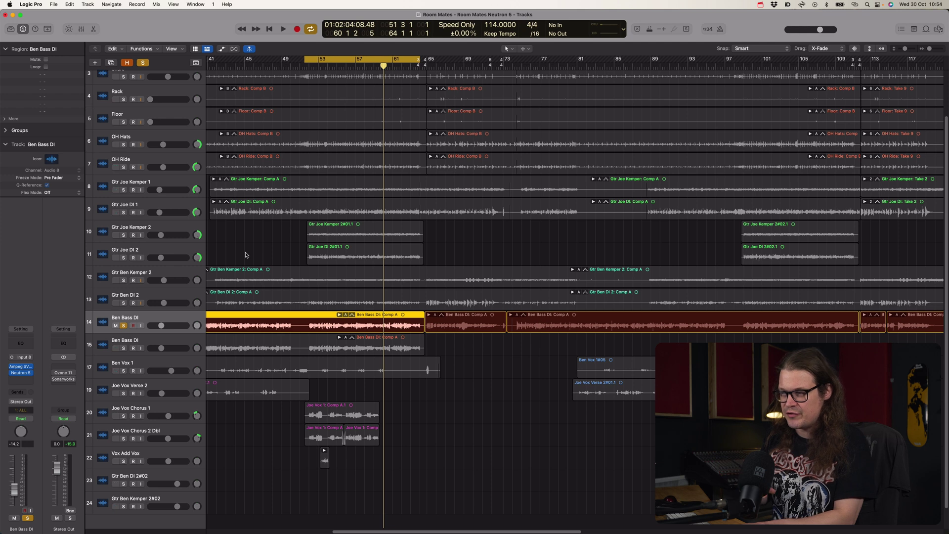
{"action": "key", "text": "space"}
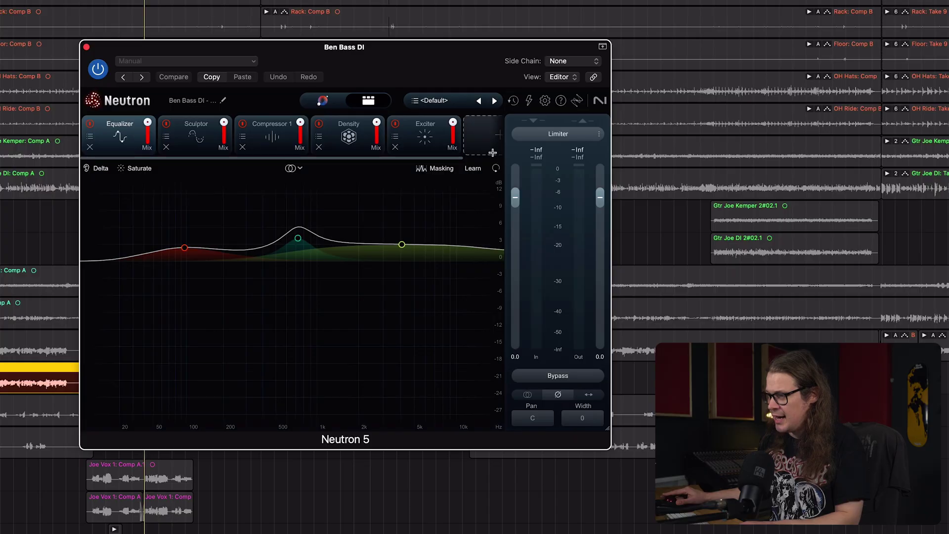
Step: Add a Phase module to Neutron on the duplicated bass DI track and place it first in the chain
{"action": "left_click", "coordinate": [492, 147]}
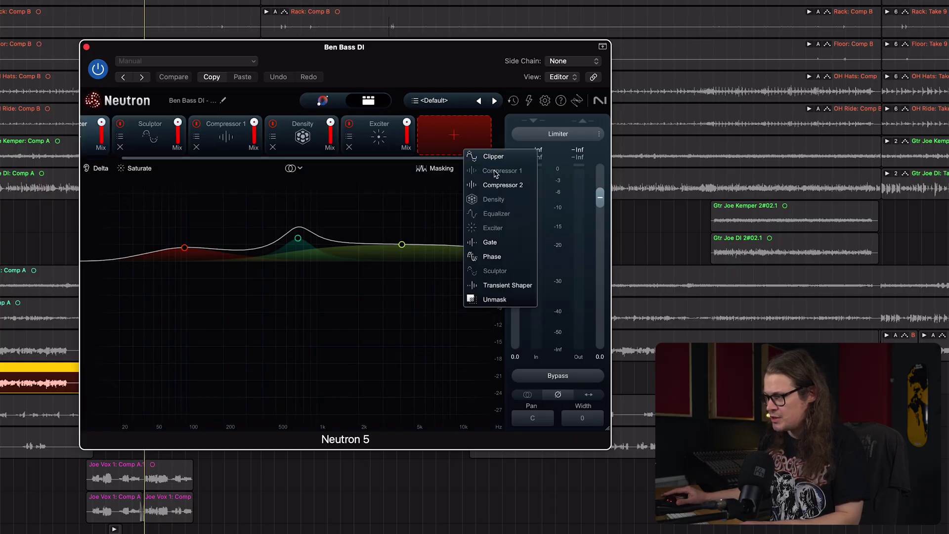
{"action": "left_click", "coordinate": [492, 257]}
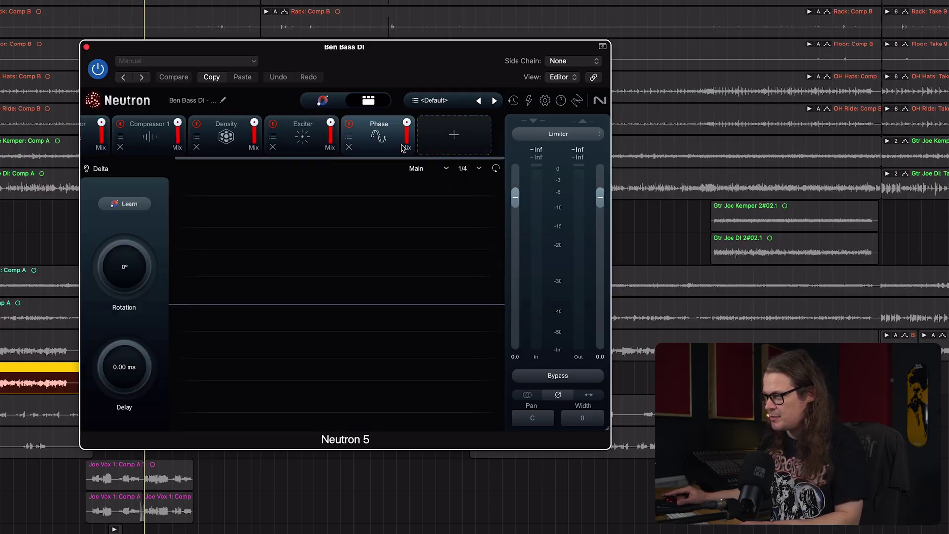
{"action": "mouse_move", "coordinate": [396, 147]}
{"action": "left_mouse_down"}
{"action": "mouse_move", "coordinate": [96, 133]}
{"action": "mouse_move", "coordinate": [117, 133]}
{"action": "left_mouse_up"}
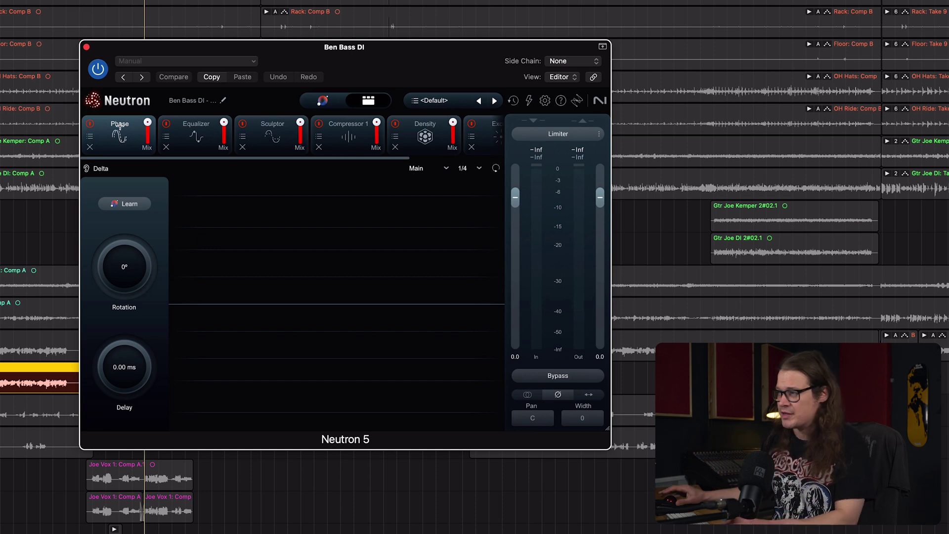
Step: Set the side-chain source of the duplicate's Neutron to the original bass track, Audio 8
{"action": "left_click", "coordinate": [579, 66]}
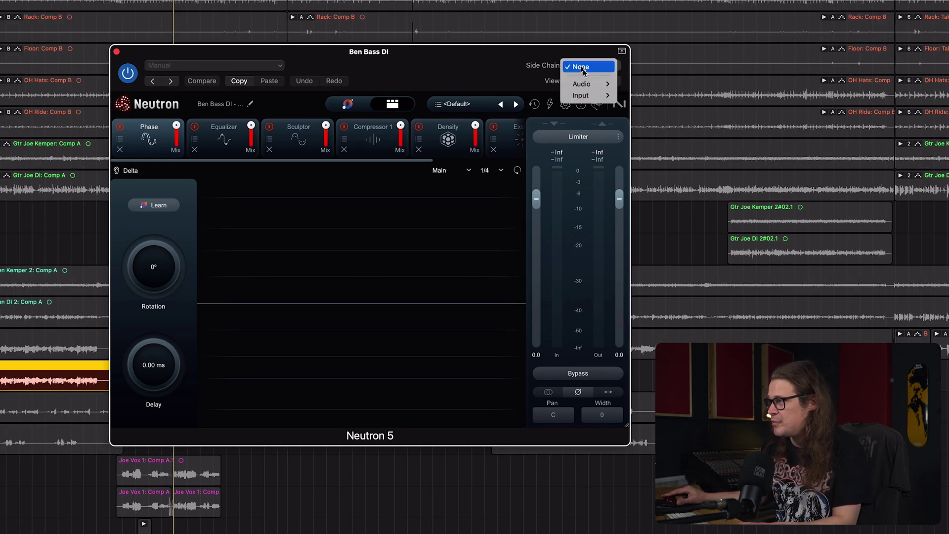
{"action": "mouse_move", "coordinate": [590, 83]}
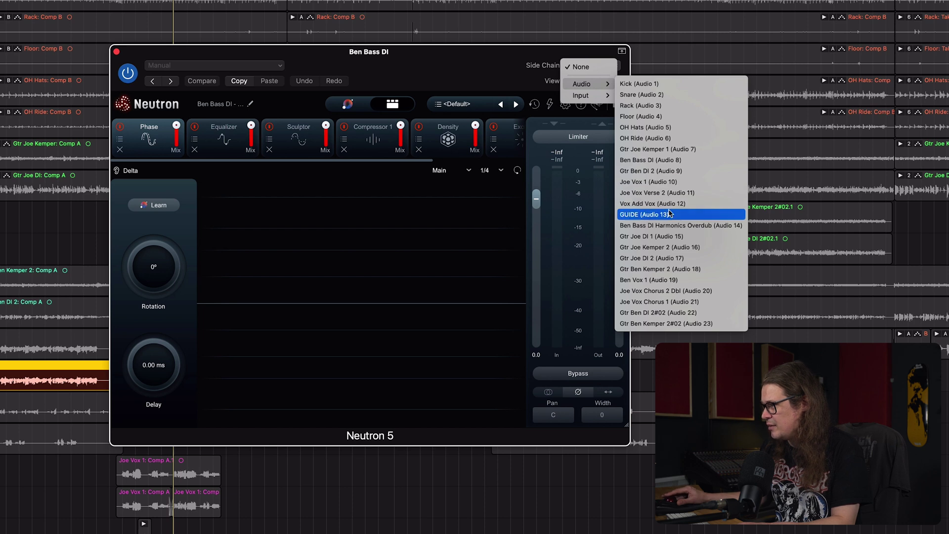
{"action": "left_click", "coordinate": [651, 162]}
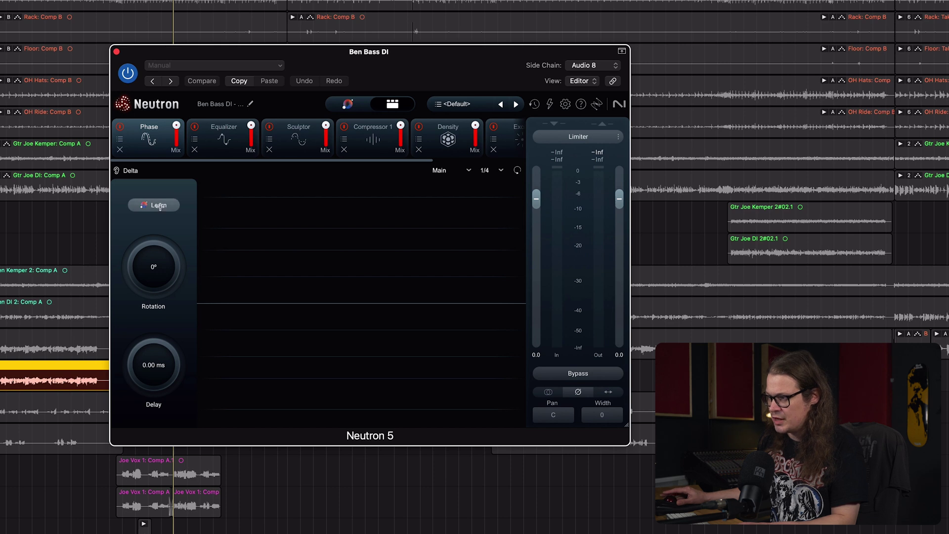
Step: Solo the original bass too and run the Phase module's Learn during playback, with its waveform display set to 1 bar
{"action": "left_click", "coordinate": [3, 346]}
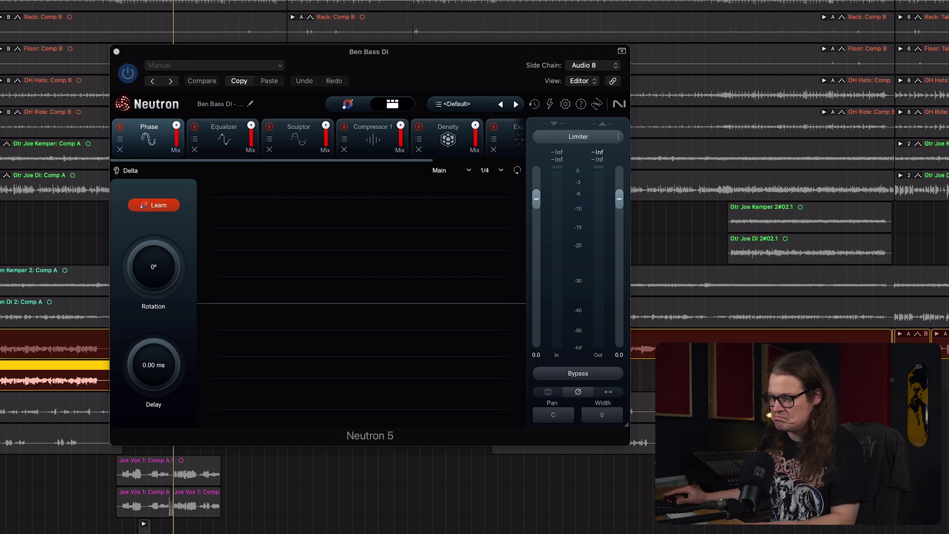
{"action": "key", "text": "space"}
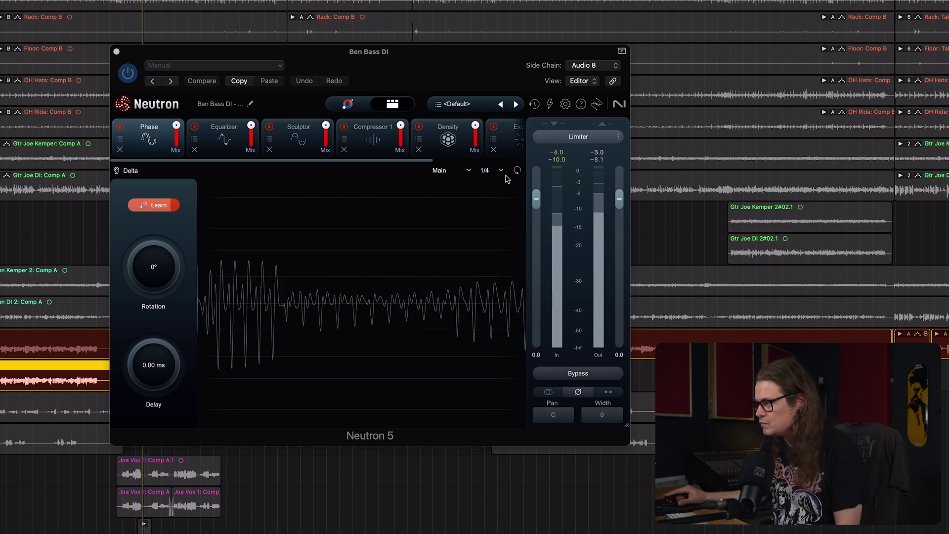
{"action": "left_click", "coordinate": [486, 171]}
{"action": "left_click", "coordinate": [498, 186]}
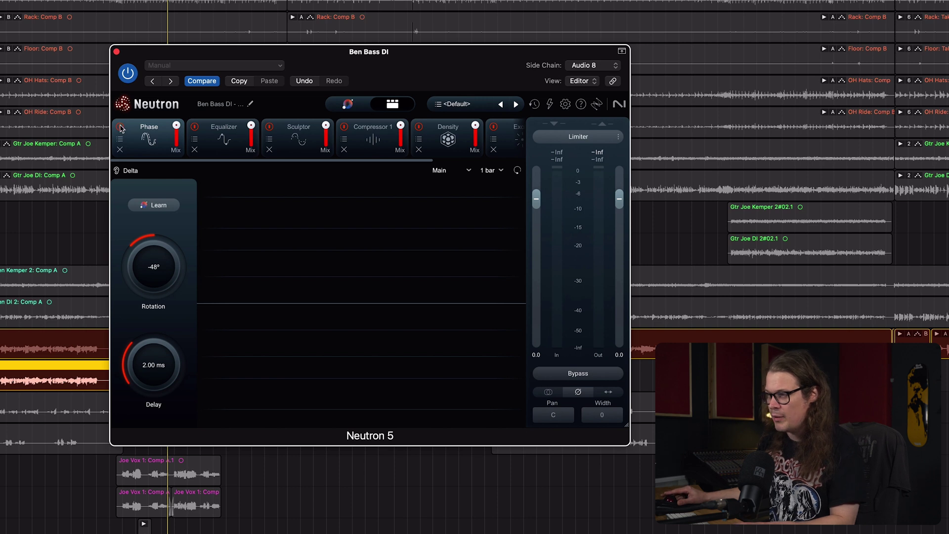
Step: Play both bass tracks with the Phase module switched off and on to compare the alignment
{"action": "left_click", "coordinate": [120, 127]}
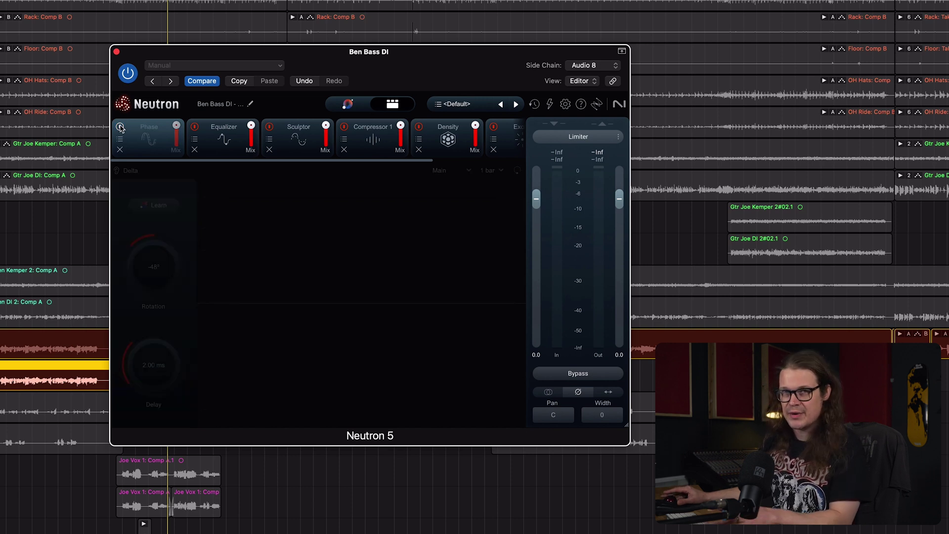
{"action": "key", "text": "space"}
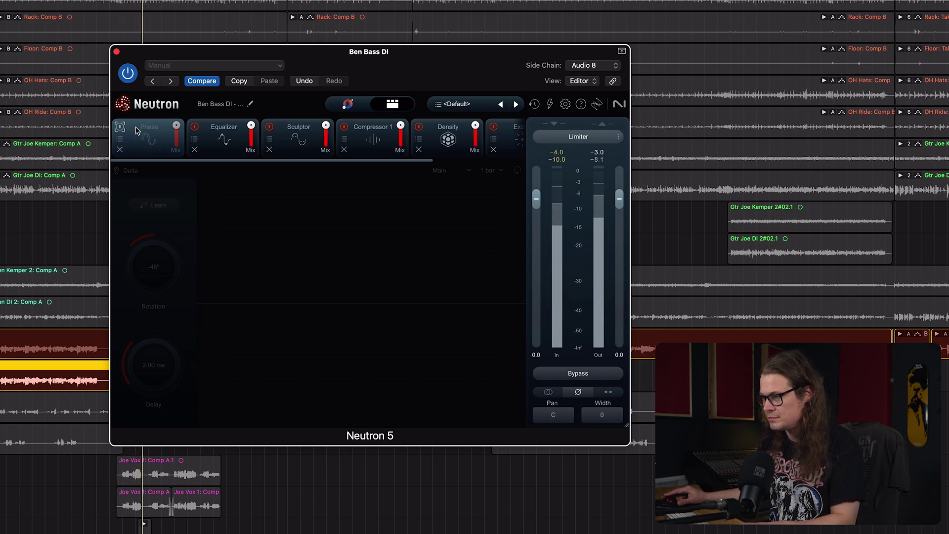
{"action": "left_click", "coordinate": [143, 129]}
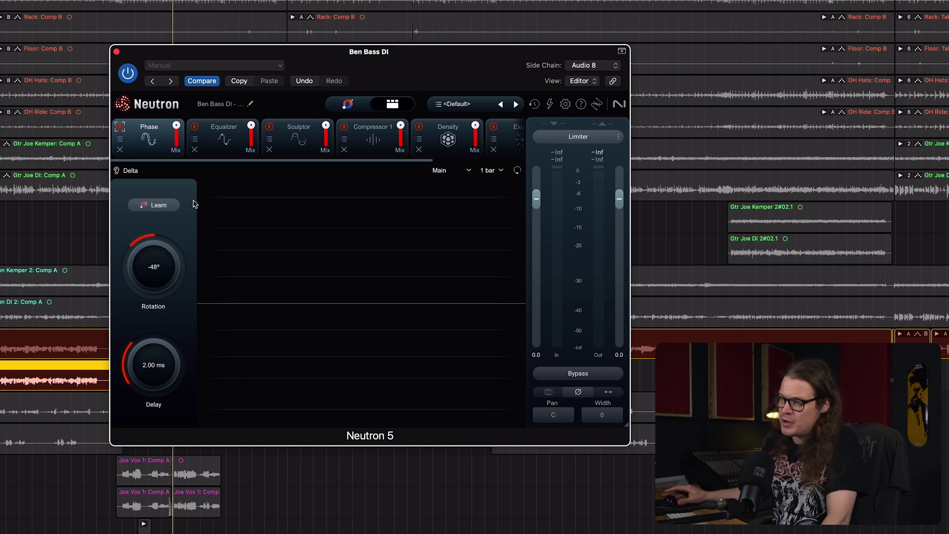
{"action": "left_click", "coordinate": [54, 334]}
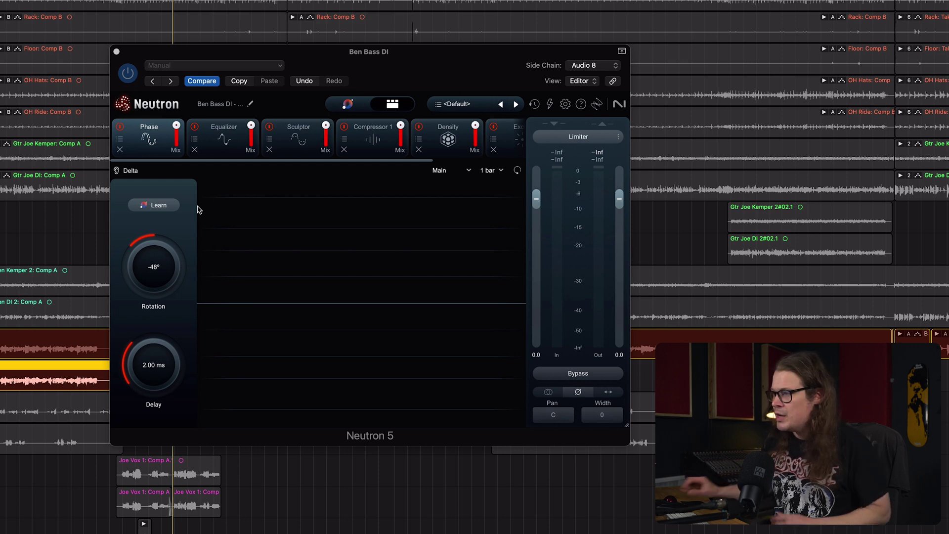
{"action": "left_click_drag", "start_coordinate": [409, 163], "coordinate": [466, 163]}
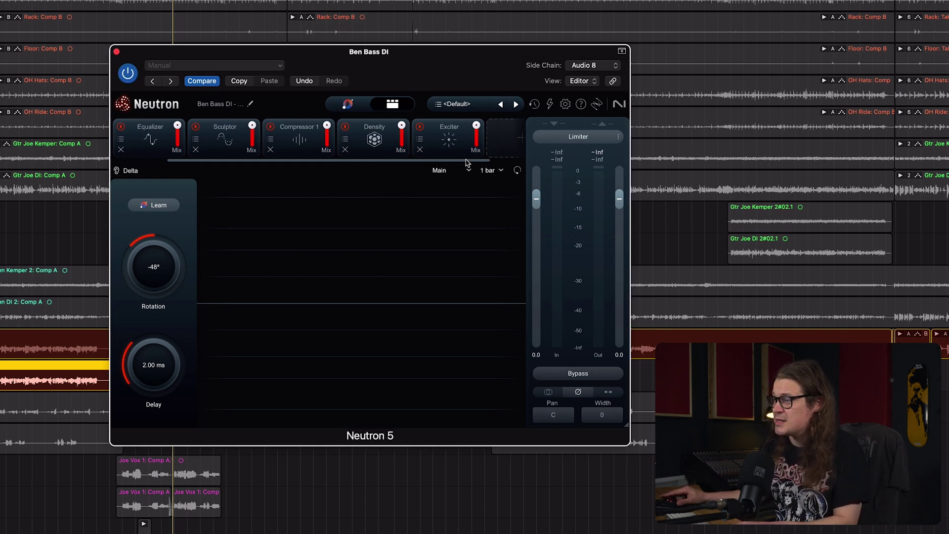
{"action": "left_click", "coordinate": [374, 140]}
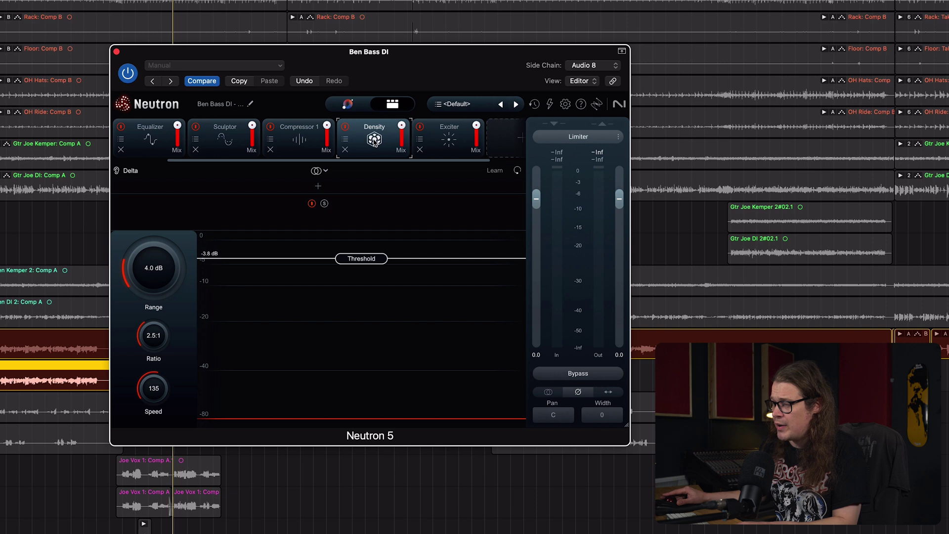
{"action": "left_click", "coordinate": [345, 127]}
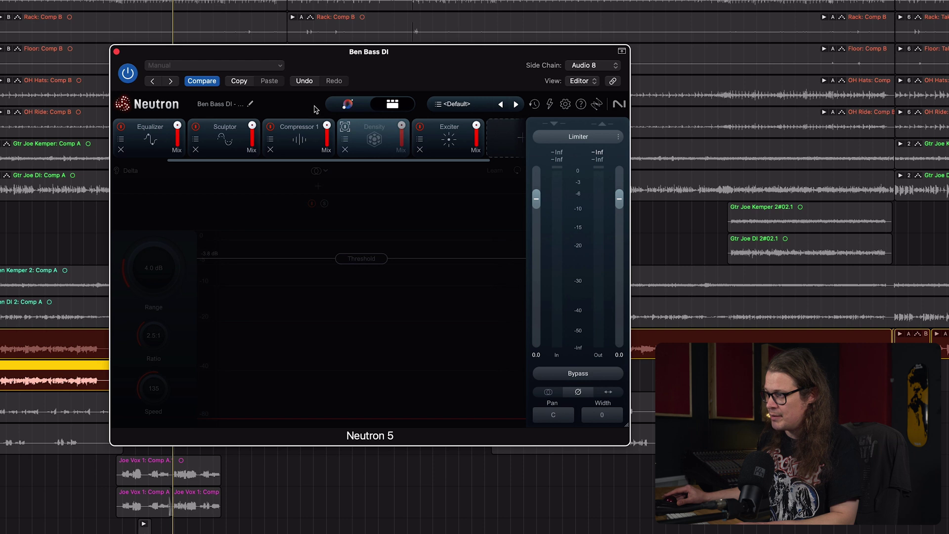
{"action": "left_click", "coordinate": [345, 128]}
{"action": "left_click", "coordinate": [116, 52]}
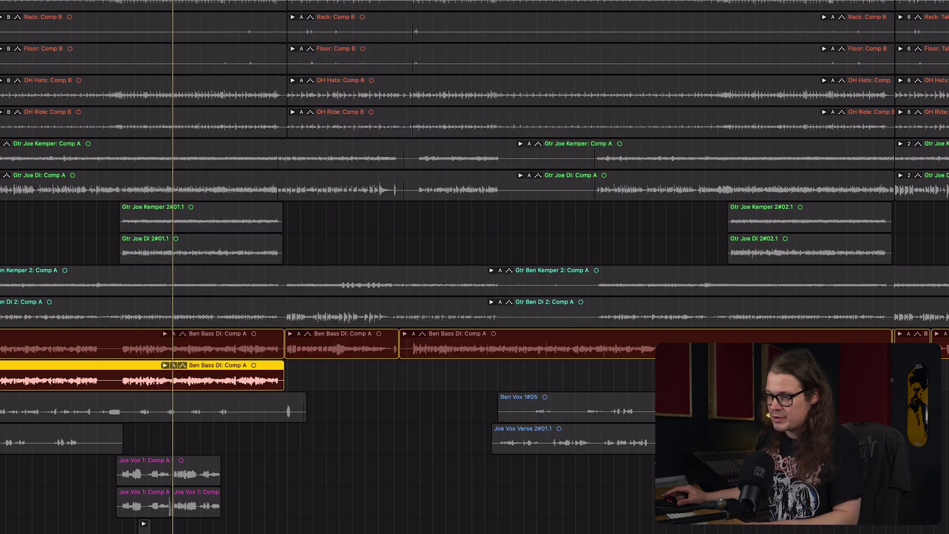
Step: Show the Density module in the original bass track's Neutron and switch it off and on during playback to compare
{"action": "left_click", "coordinate": [223, 346]}
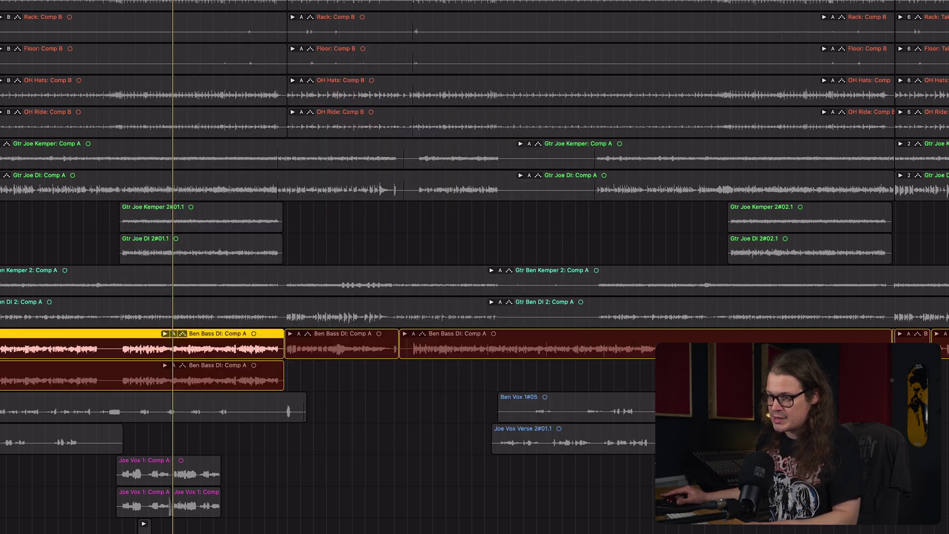
{"action": "key", "text": "v"}
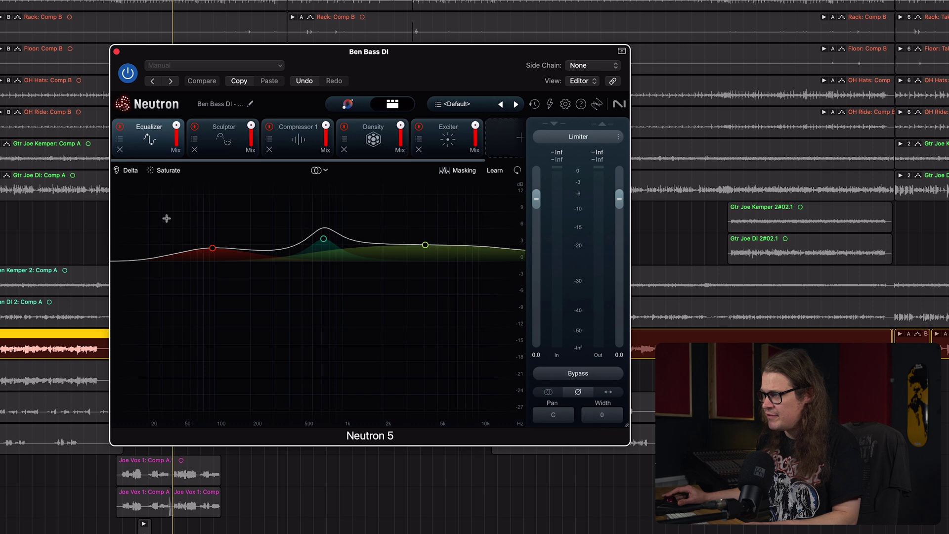
{"action": "left_click", "coordinate": [367, 148]}
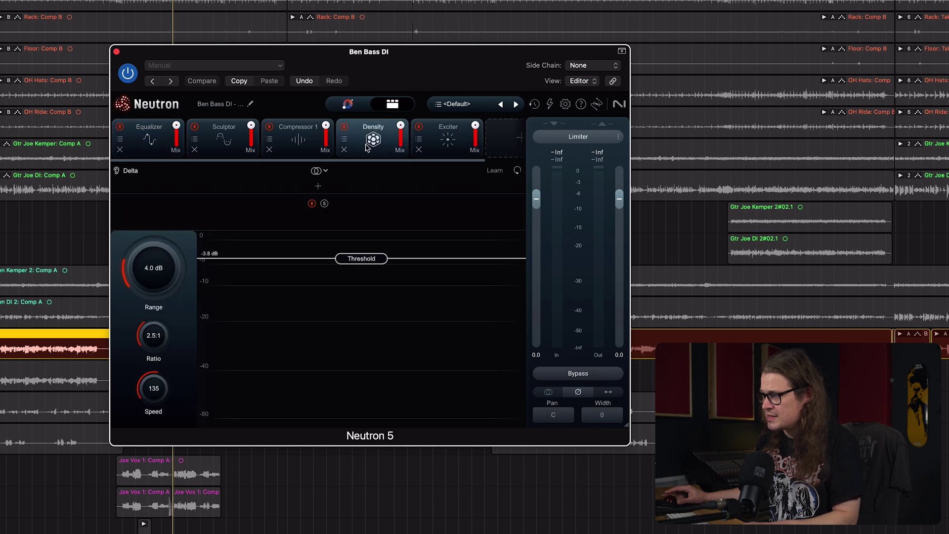
{"action": "left_click", "coordinate": [345, 127]}
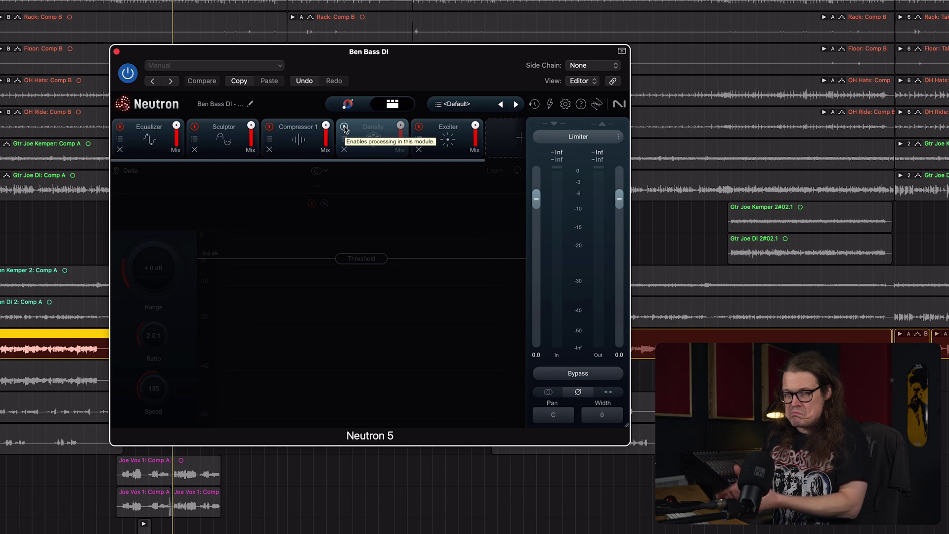
{"action": "key", "text": "space"}
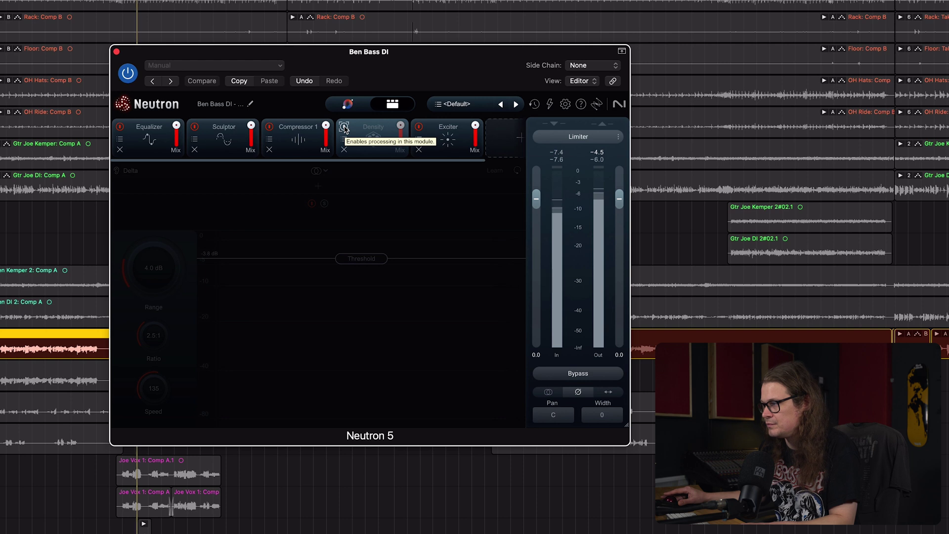
{"action": "left_click", "coordinate": [344, 128]}
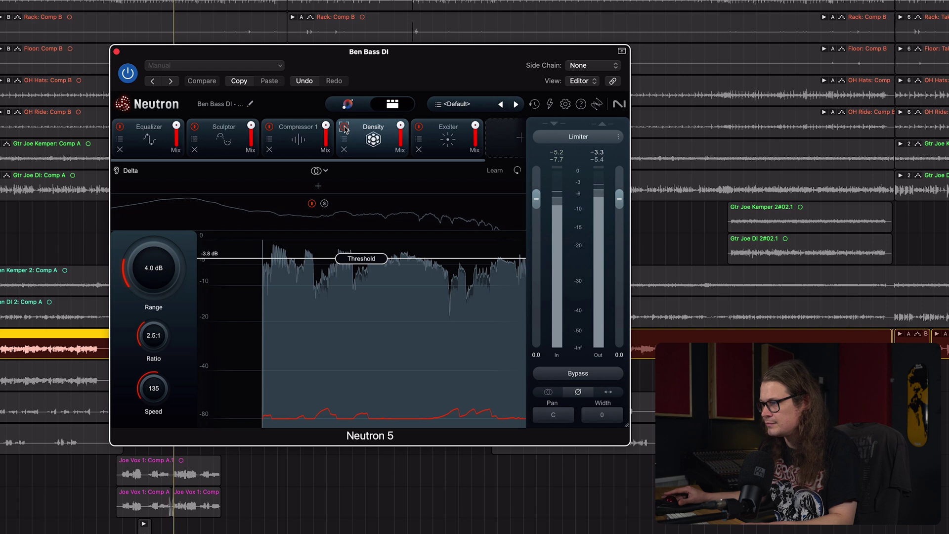
{"action": "left_click", "coordinate": [344, 128]}
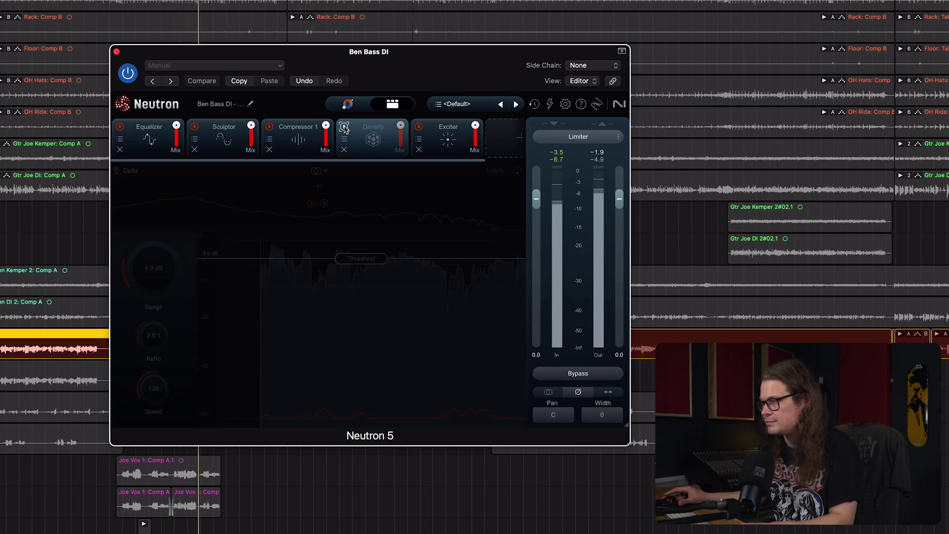
{"action": "left_click", "coordinate": [344, 127]}
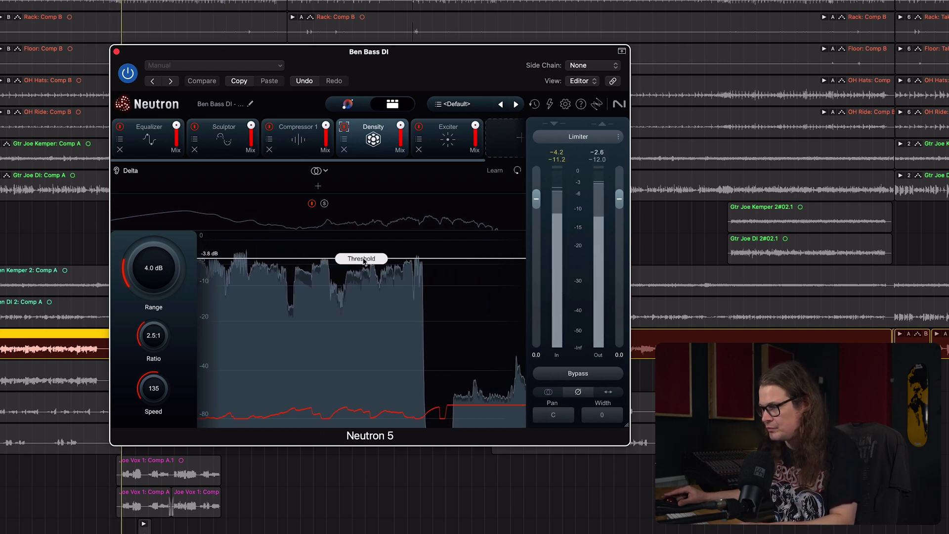
Step: Adjust the Density module's threshold to -3.9 dB during playback and compare the bass with and without the module
{"action": "left_click_drag", "start_coordinate": [363, 261], "coordinate": [363, 232]}
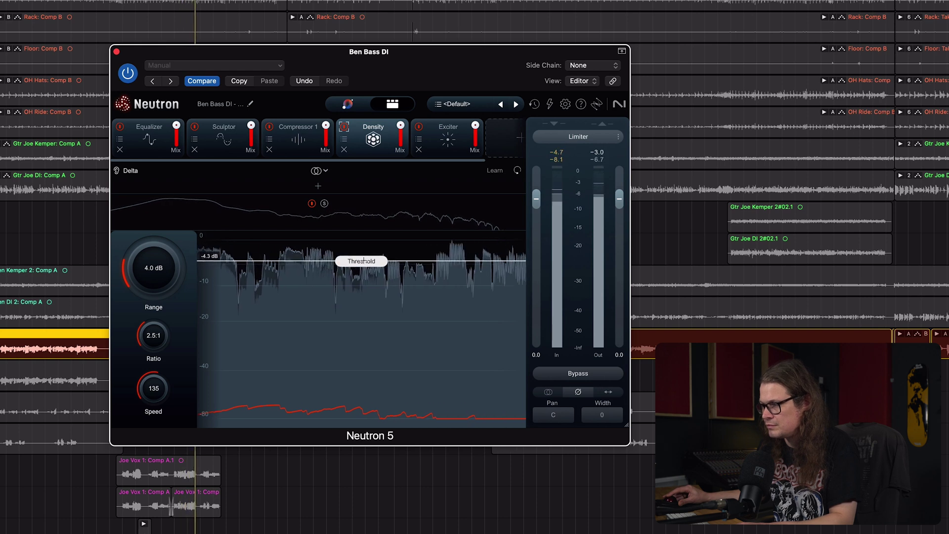
{"action": "left_click_drag", "start_coordinate": [345, 137], "coordinate": [345, 128]}
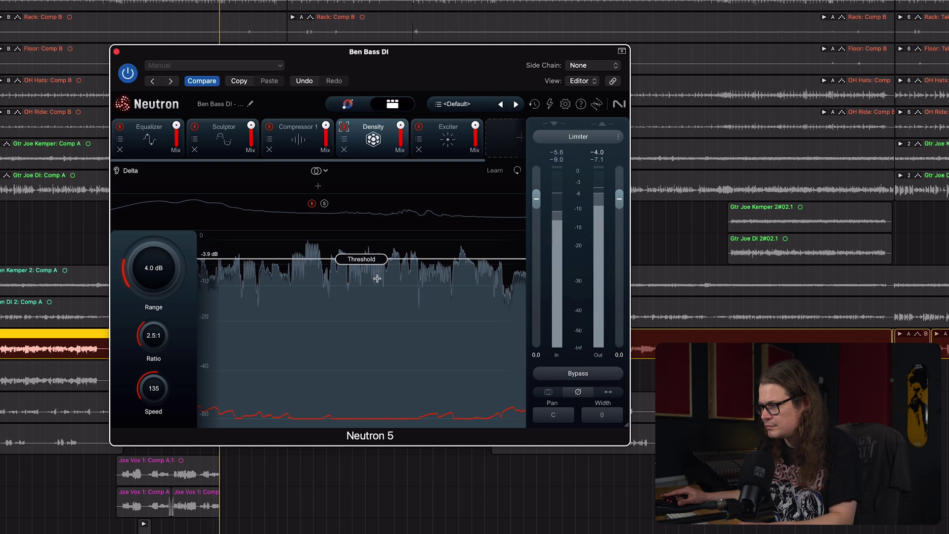